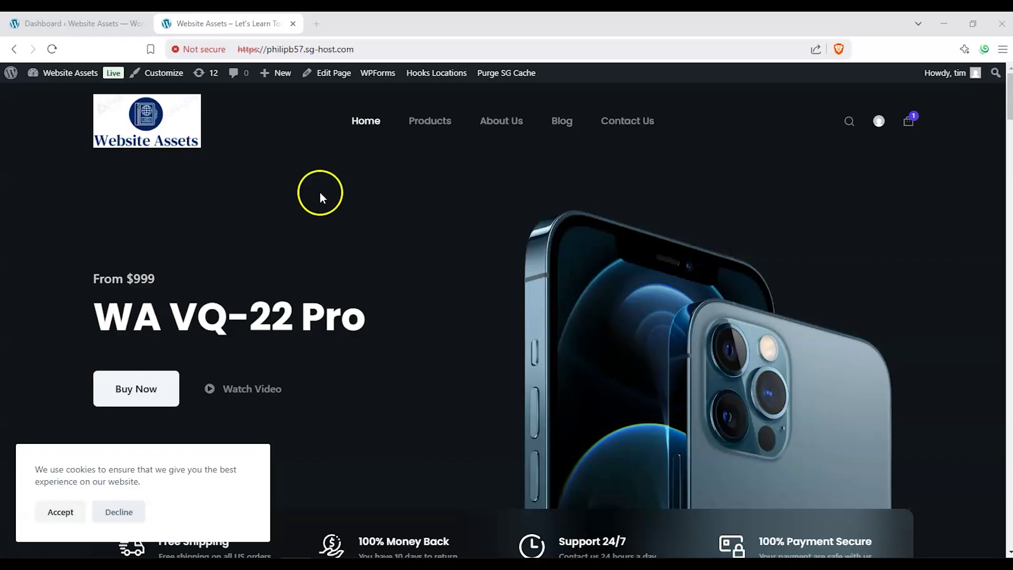
Switch to the WordPress dashboard and create a new page.
scroll(267, 194, "down", 1)
scroll(246, 196, "up", 1)
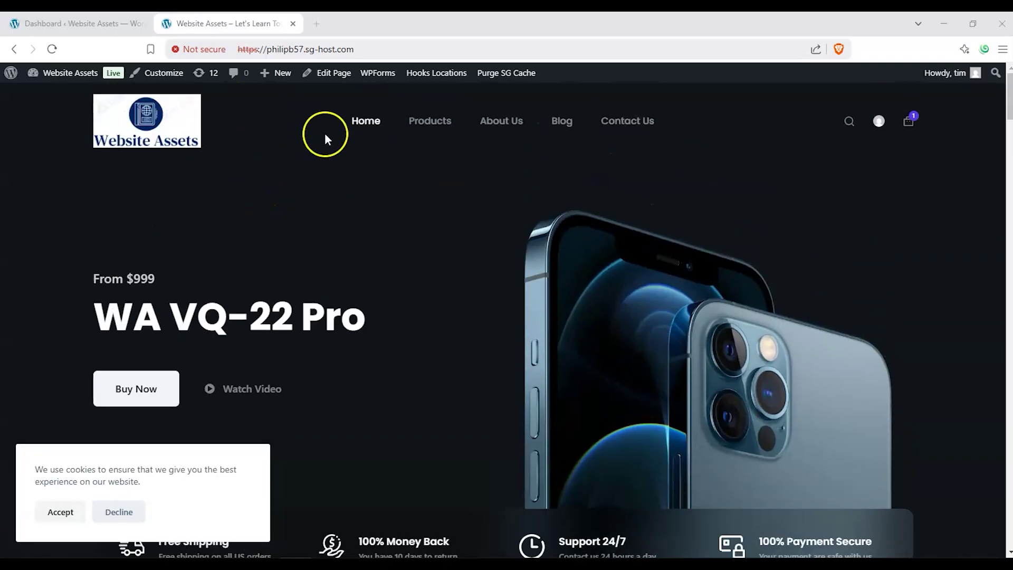
mouse_move(275, 71)
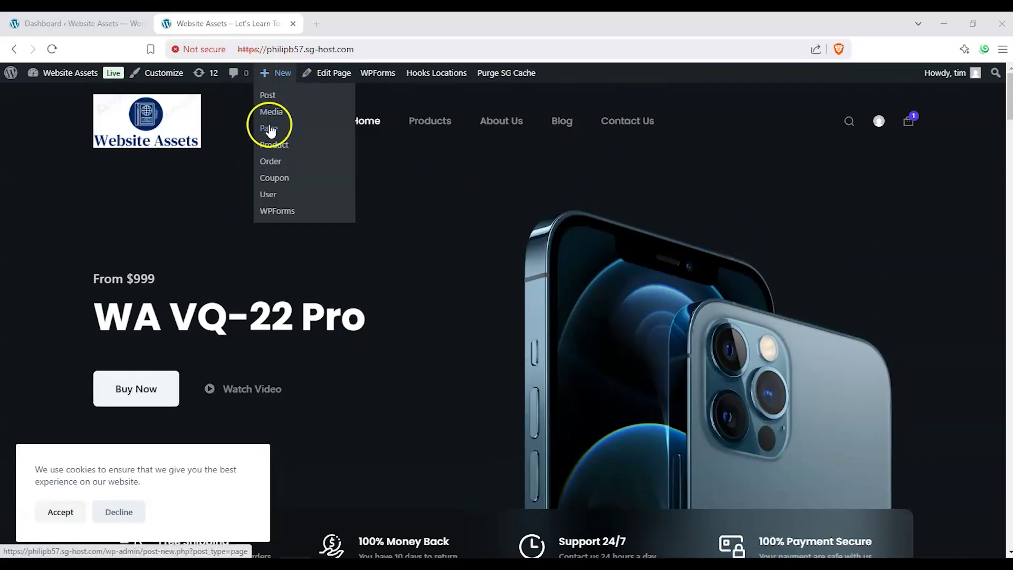
left_click(106, 22)
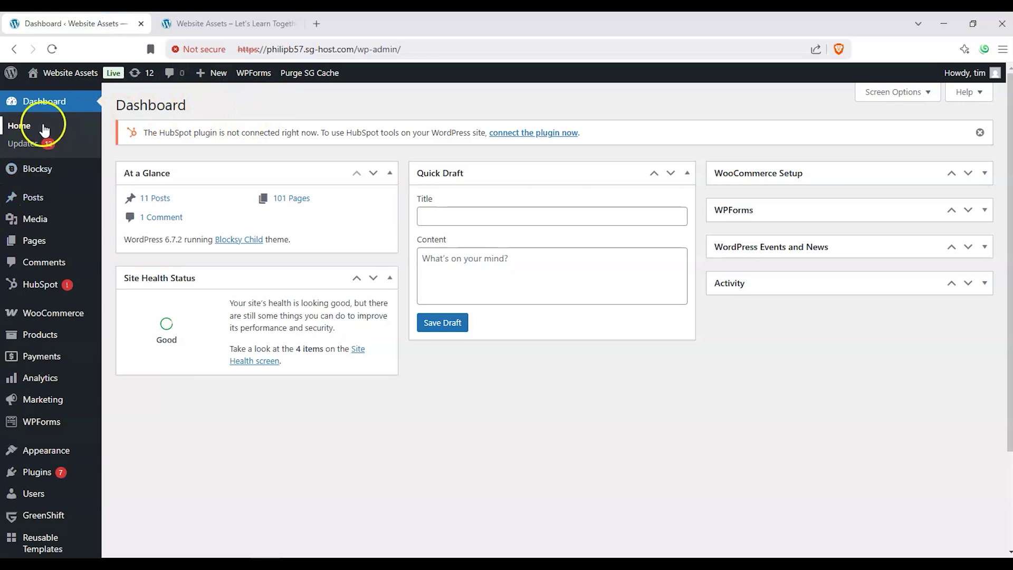
mouse_move(29, 241)
left_click(142, 262)
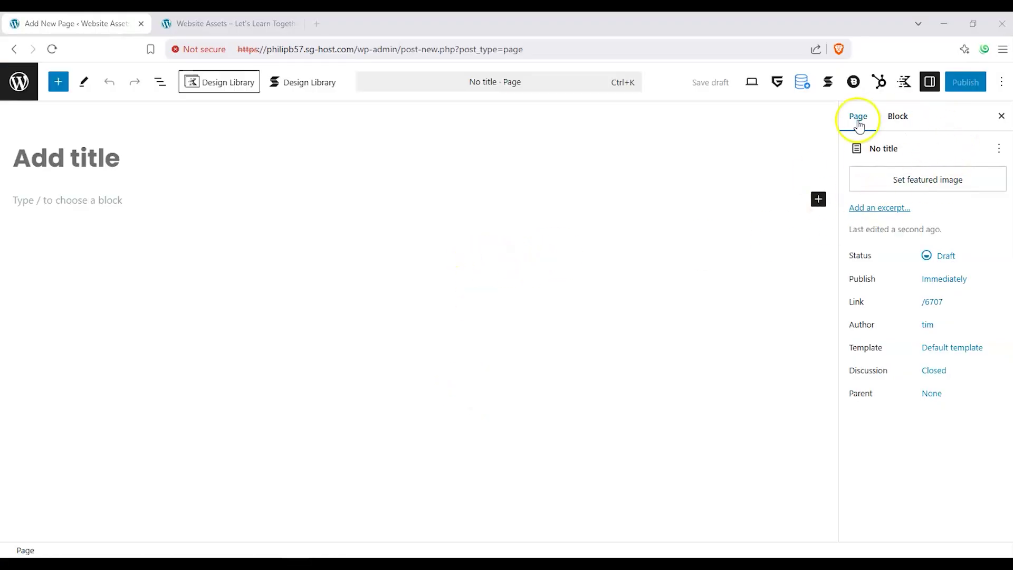
Toggle the editor's settings sidebar off and on, and show its block settings.
left_click(931, 87)
left_click(930, 85)
left_click(899, 115)
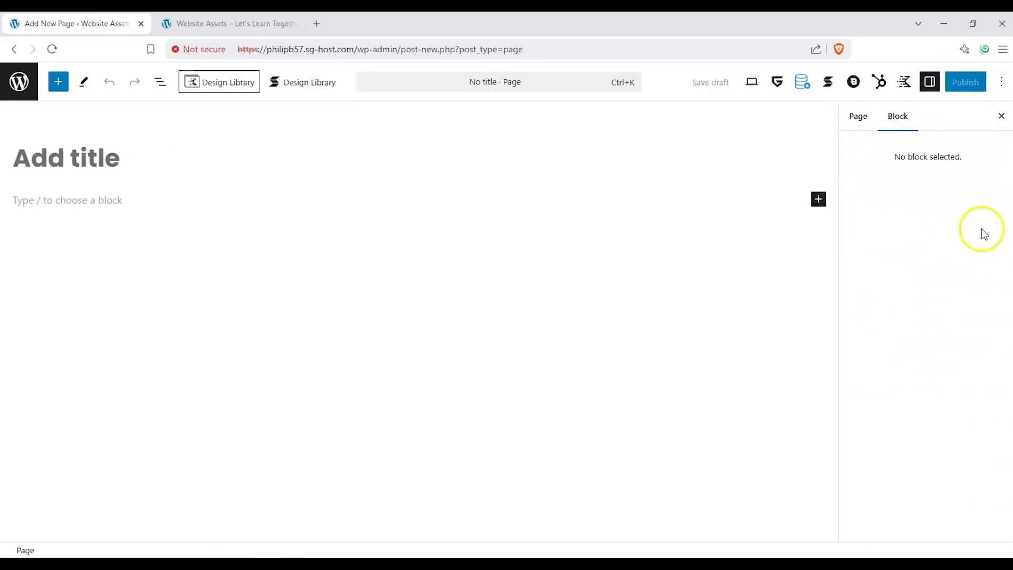
Title the page "Kadence: Advanced Image".
left_click(64, 153)
type("Ka")
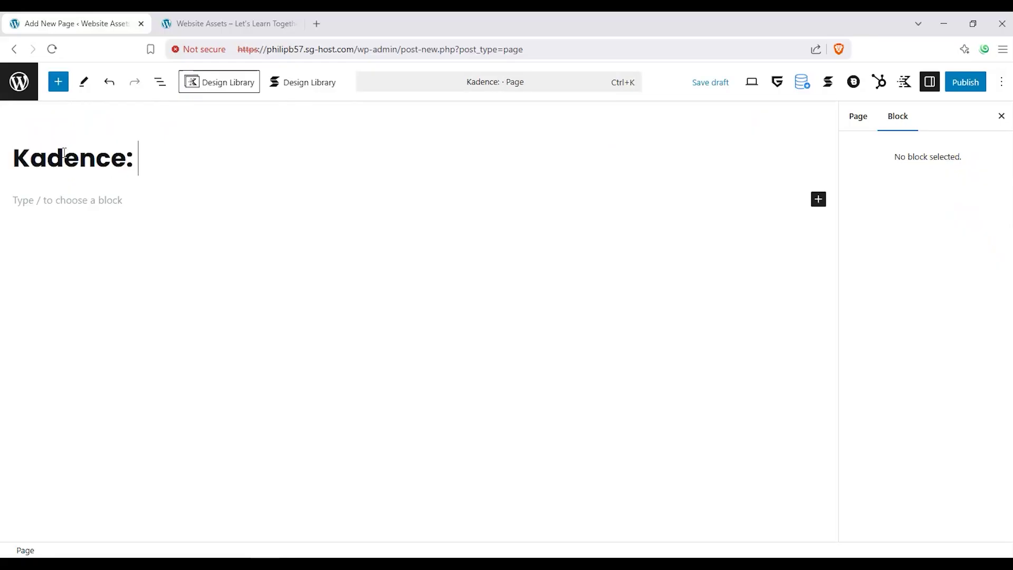
type("dence: Advanced Ima")
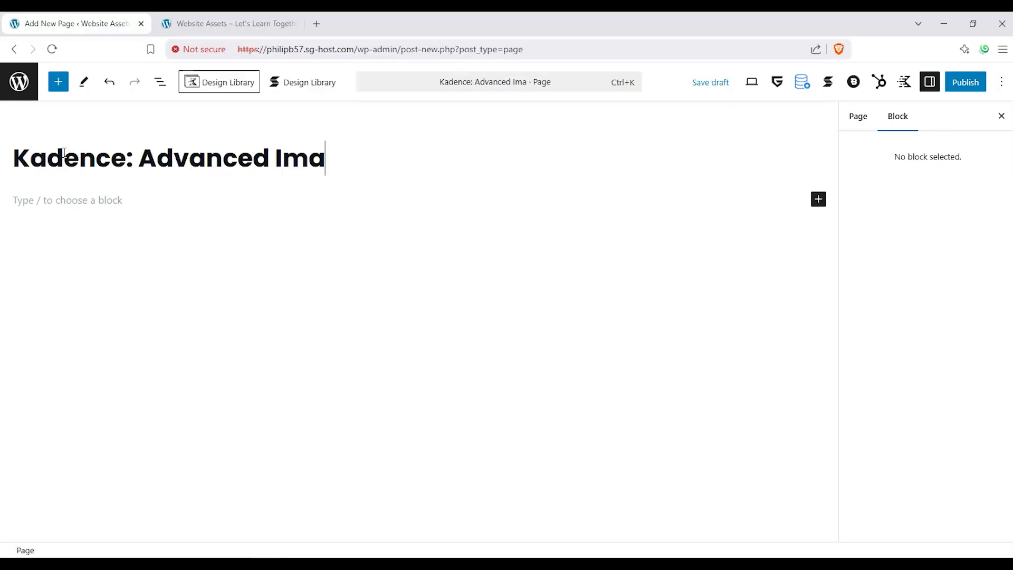
type("ge")
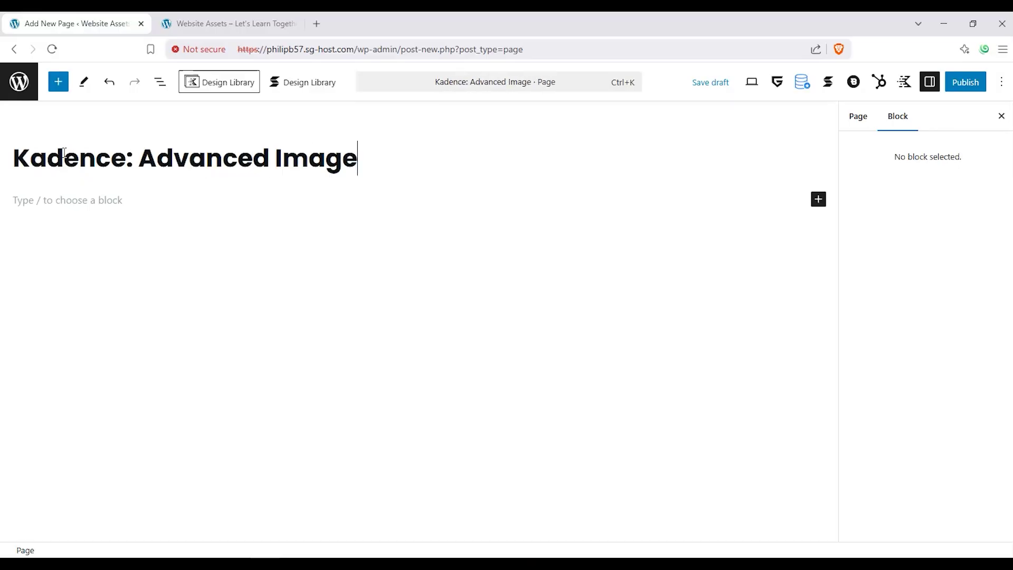
Insert a Kadence Image (Adv) block below the page title and close the block inserter.
left_click(59, 83)
mouse_move(217, 156)
left_mouse_down()
mouse_move(215, 204)
mouse_move(216, 155)
left_mouse_up()
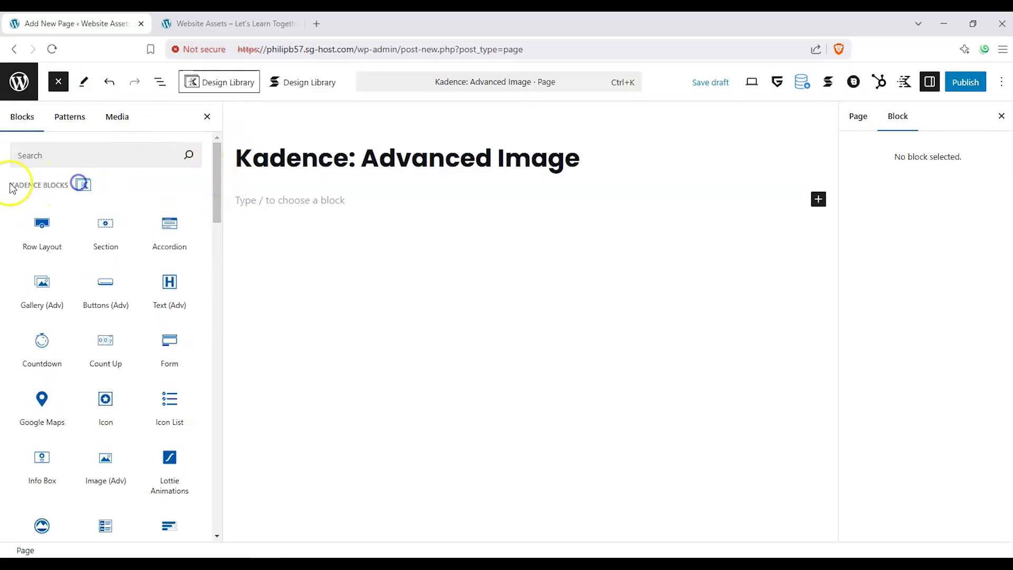
left_click_drag(217, 158, 222, 211)
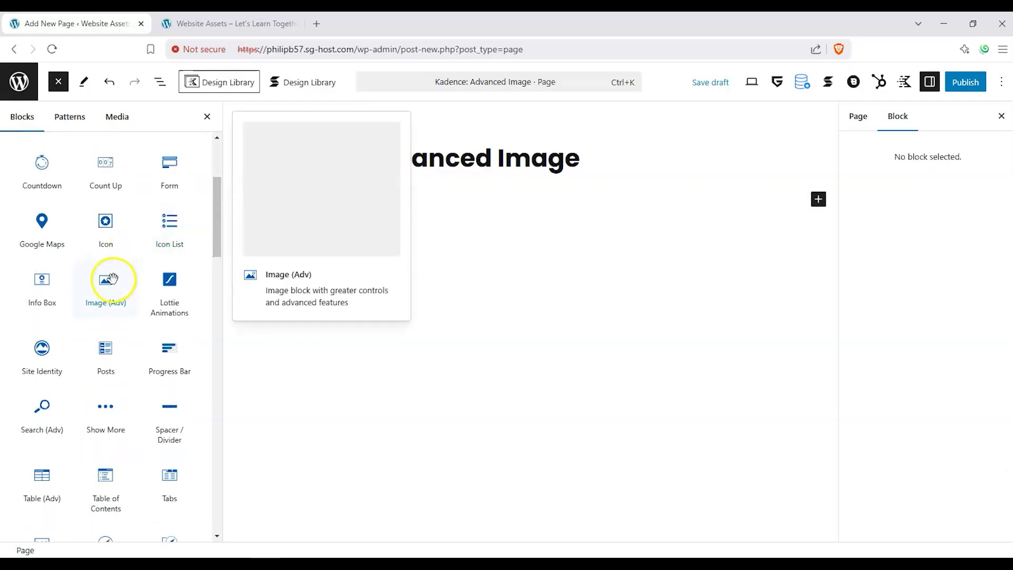
left_click_drag(114, 282, 287, 208)
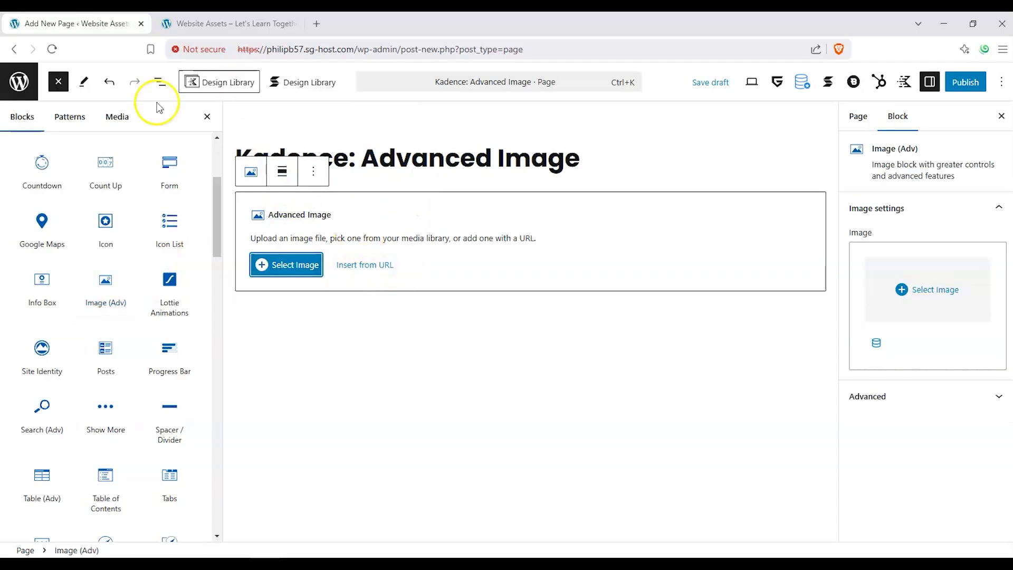
left_click(59, 82)
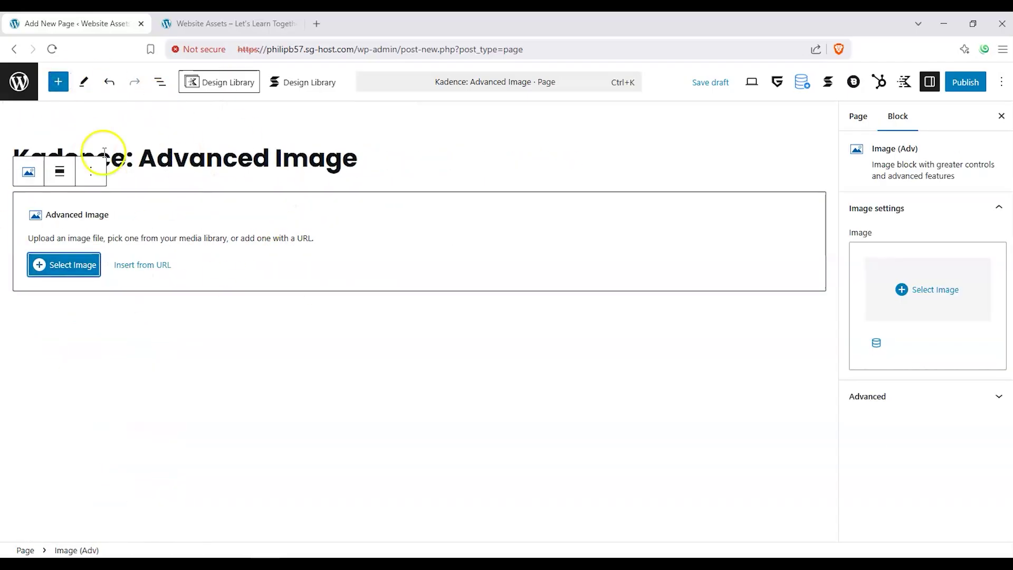
Fill the advanced image block with the media library picture of two puppies in a blue pet bed.
left_click(61, 269)
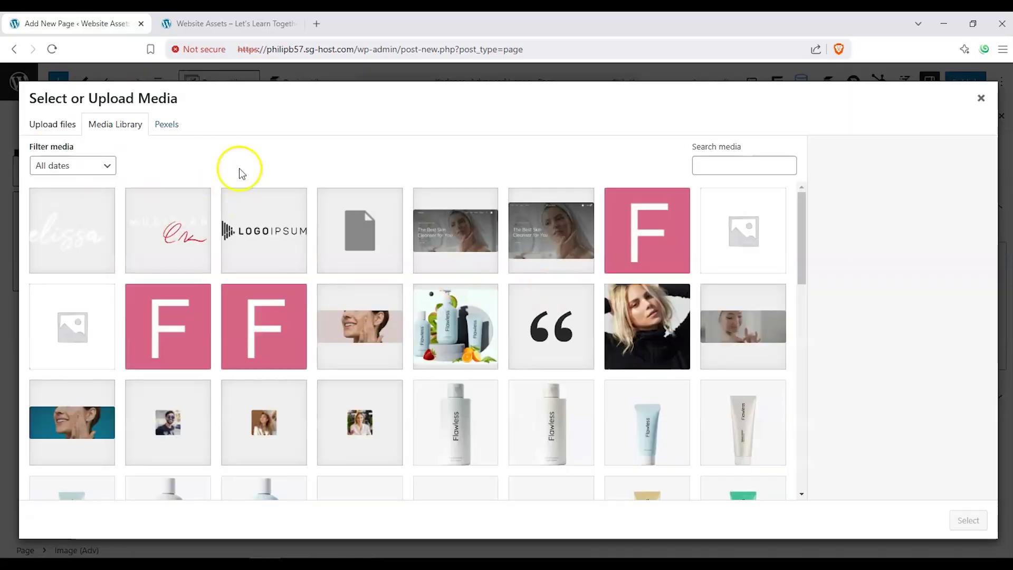
scroll(443, 312, "down", 5)
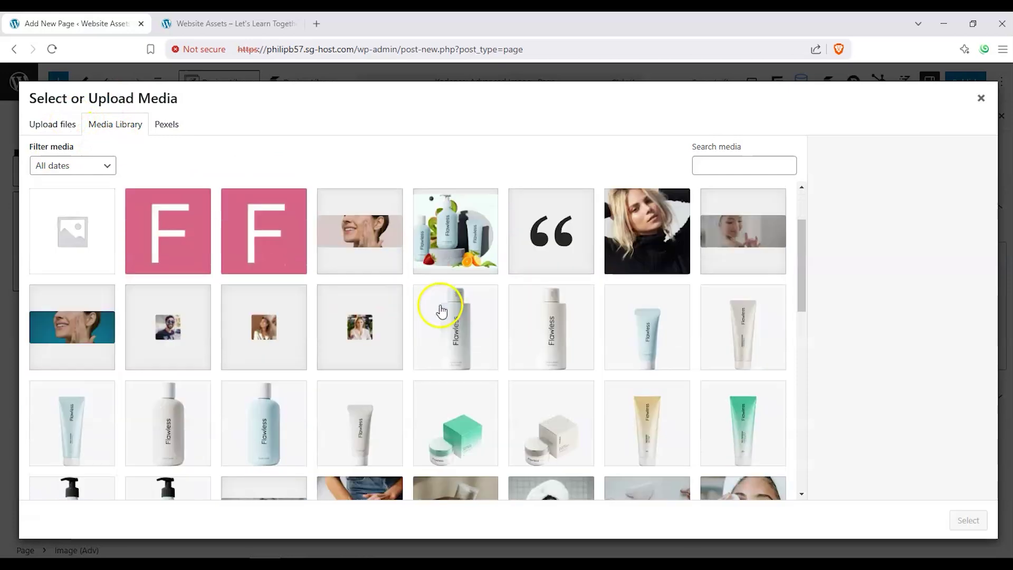
scroll(464, 316, "down", 6)
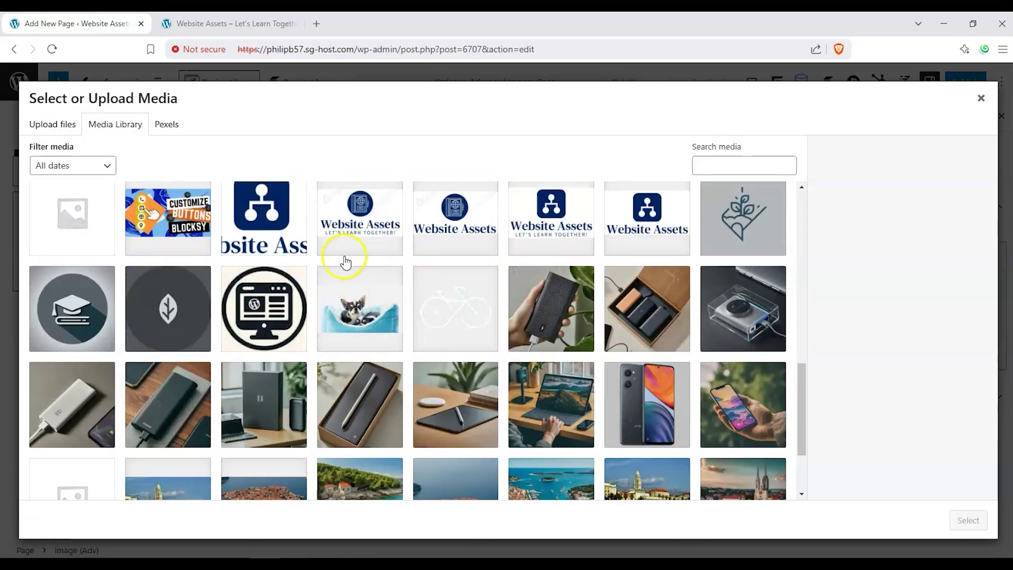
left_click(359, 309)
left_click(973, 523)
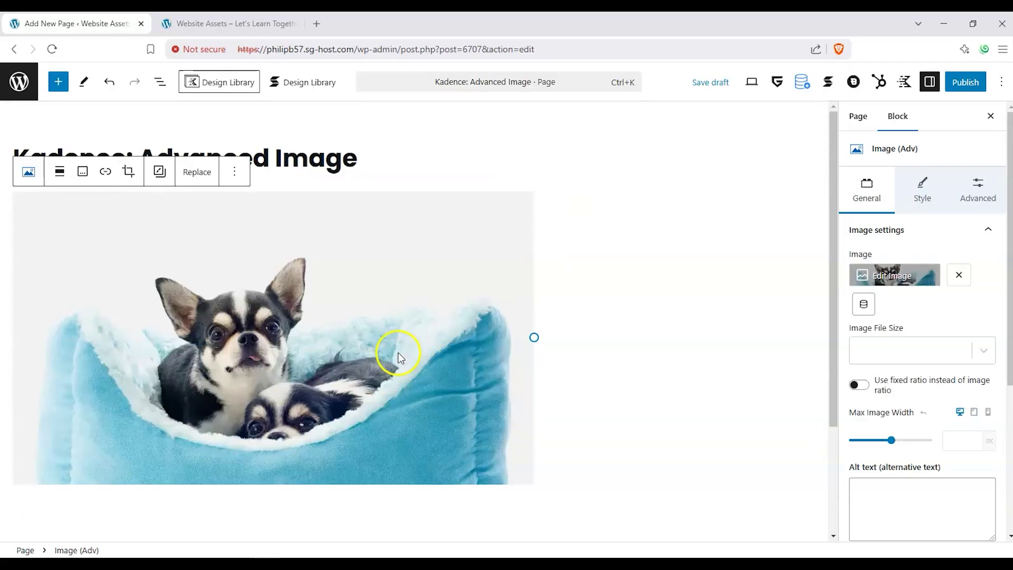
scroll(398, 353, "down", 1)
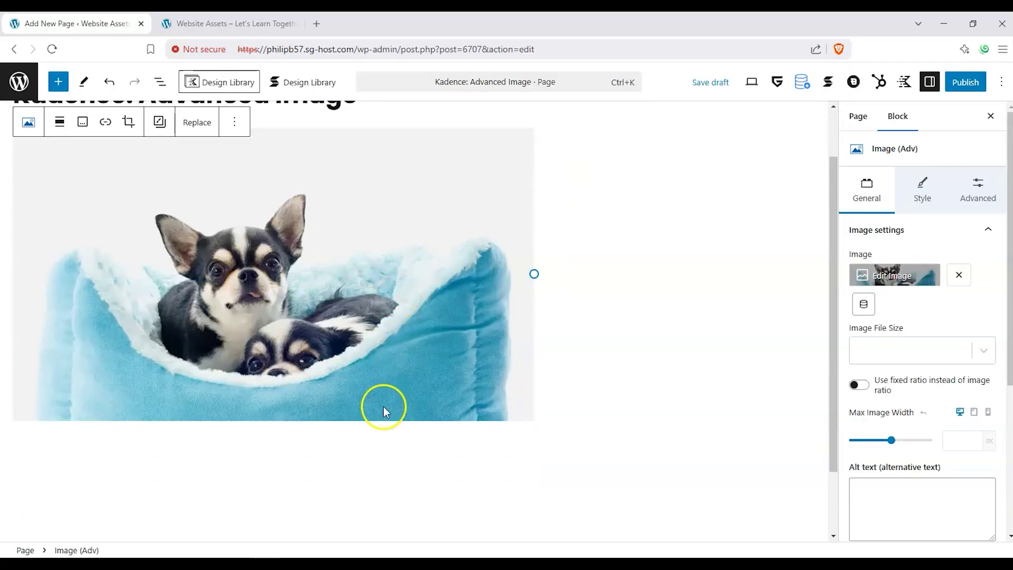
scroll(383, 407, "up", 1)
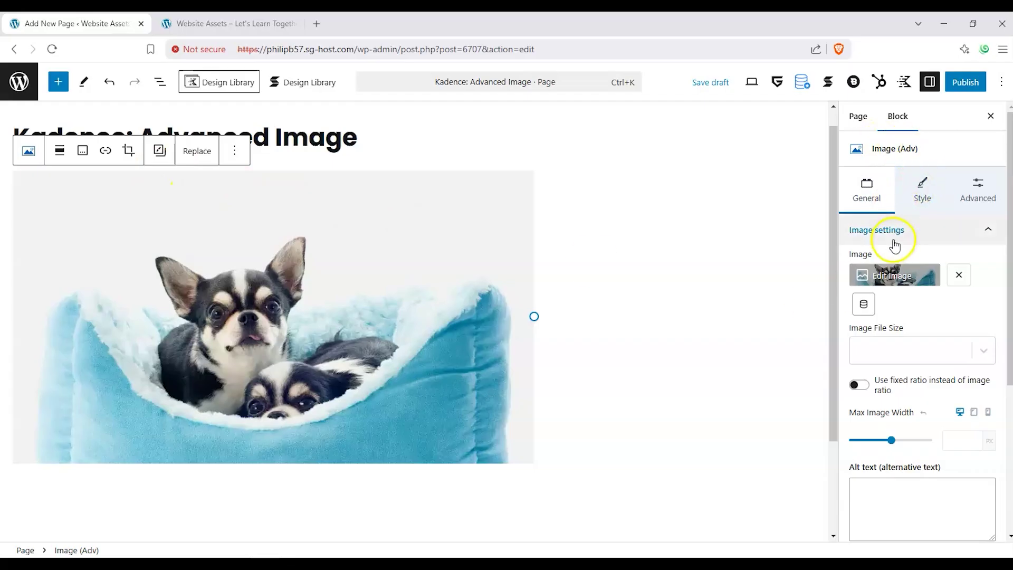
Examine the block's Edit Image and Dynamic Image options without changing the picture.
left_click(892, 275)
left_click(979, 99)
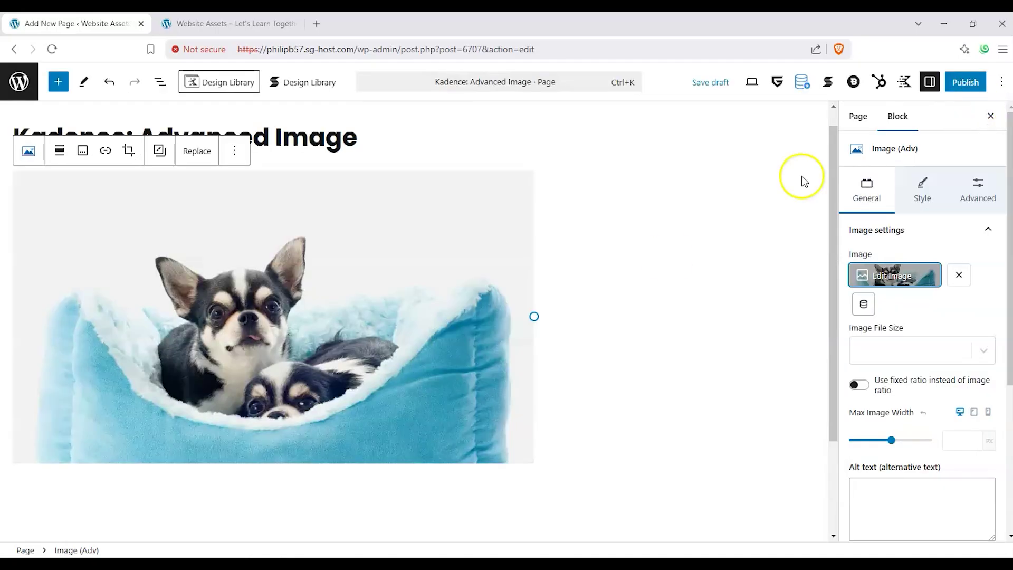
left_click(950, 311)
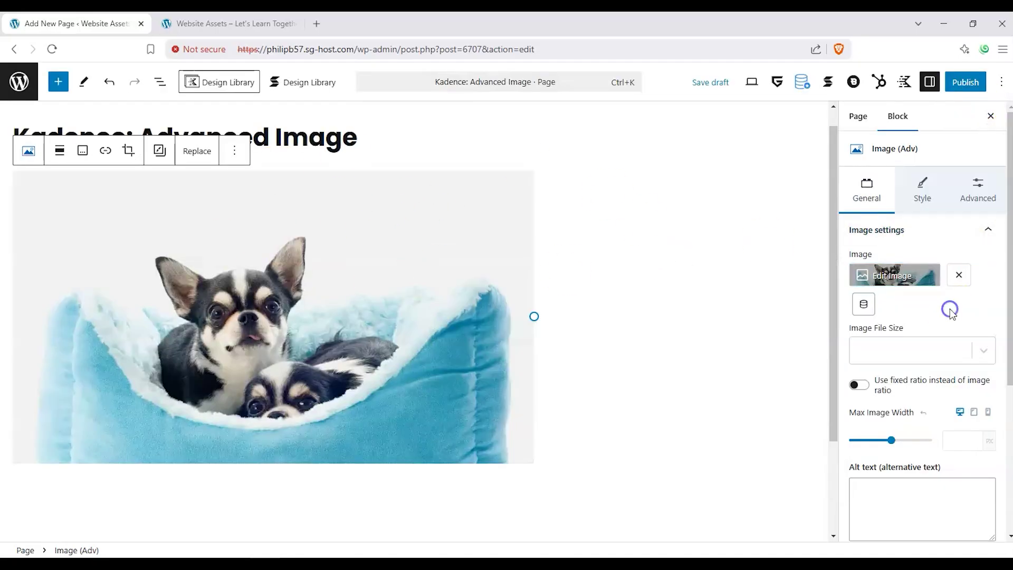
left_click(866, 305)
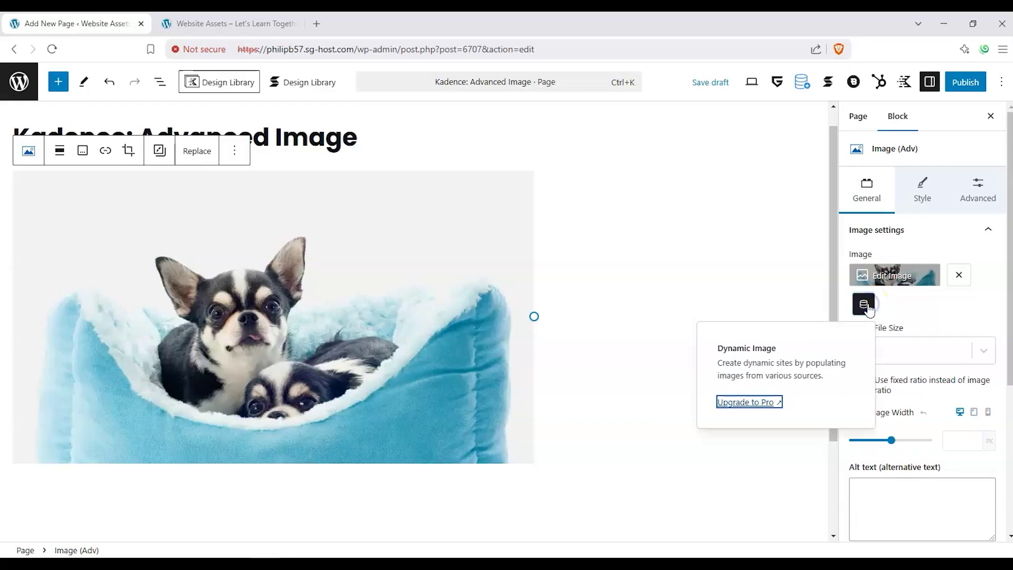
left_click(915, 310)
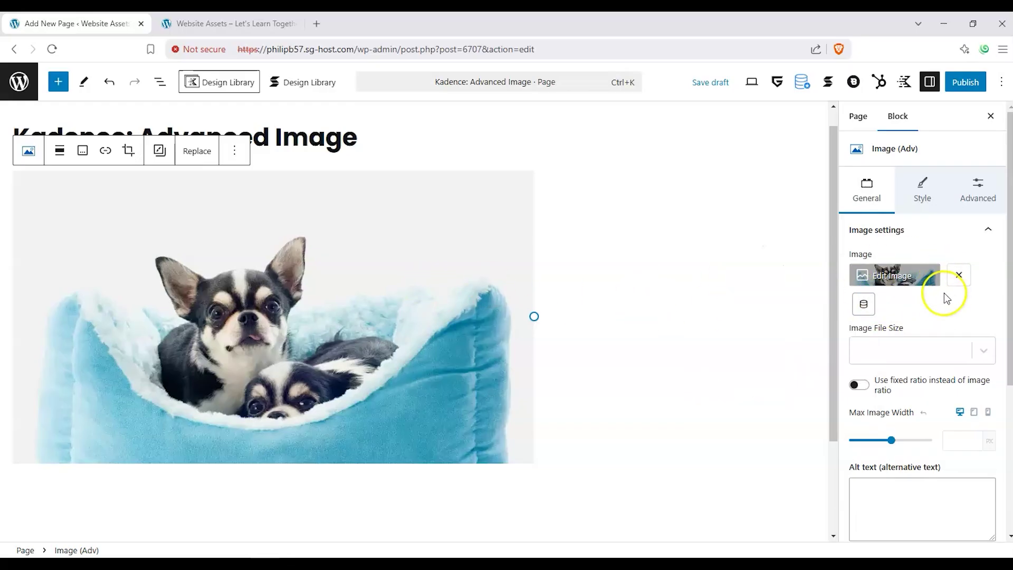
Set the image file size to medium_large (768x432) and turn on the fixed ratio instead of the image ratio.
left_click(991, 349)
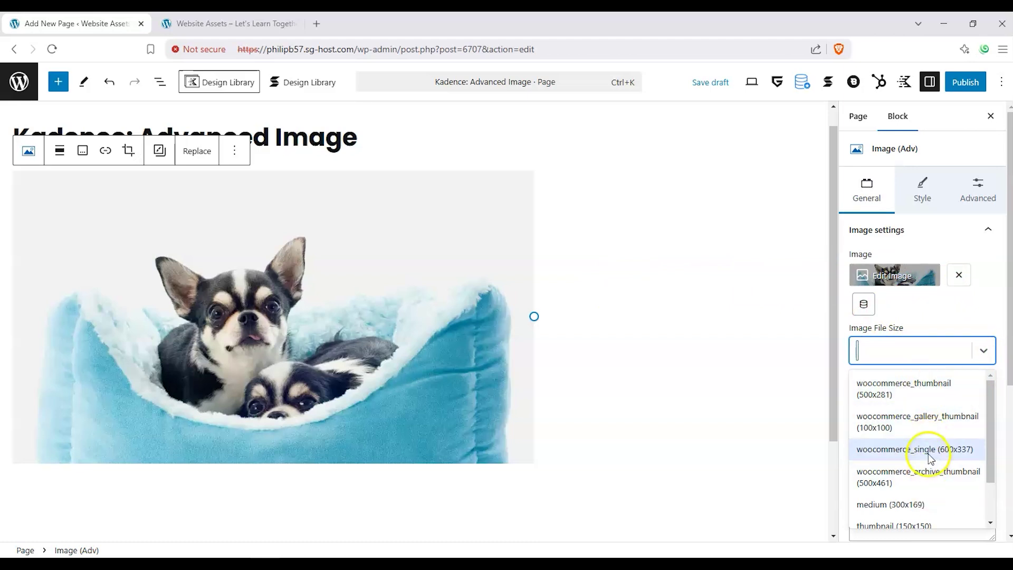
scroll(929, 492, "down", 1)
left_click(932, 495)
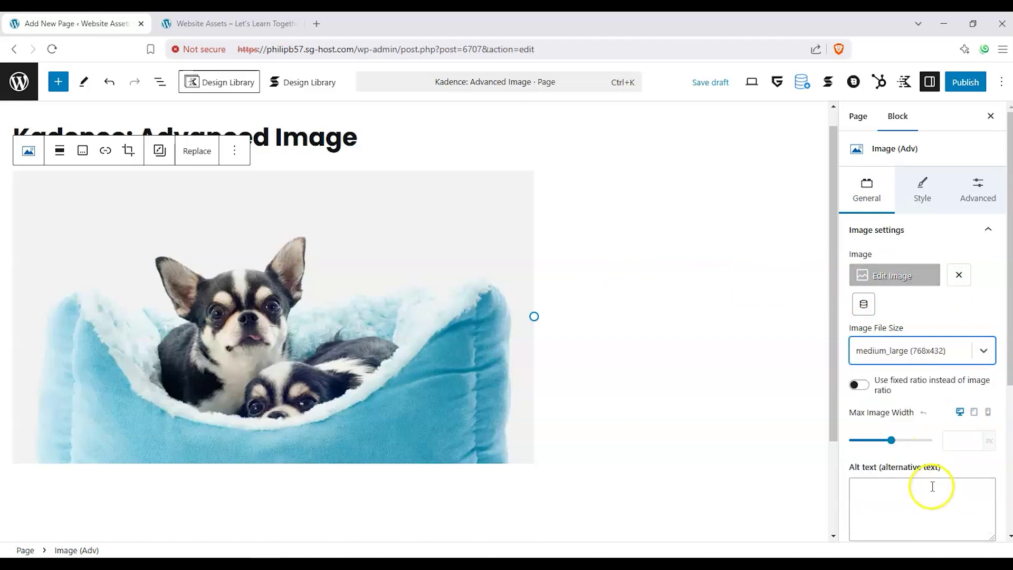
left_click(859, 384)
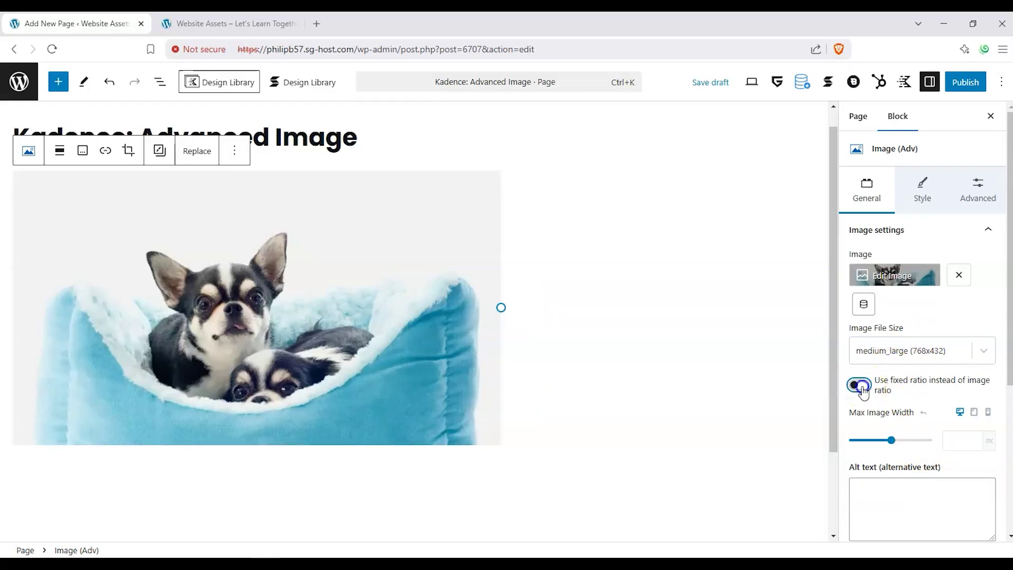
scroll(916, 385, "down", 2)
scroll(733, 369, "down", 2)
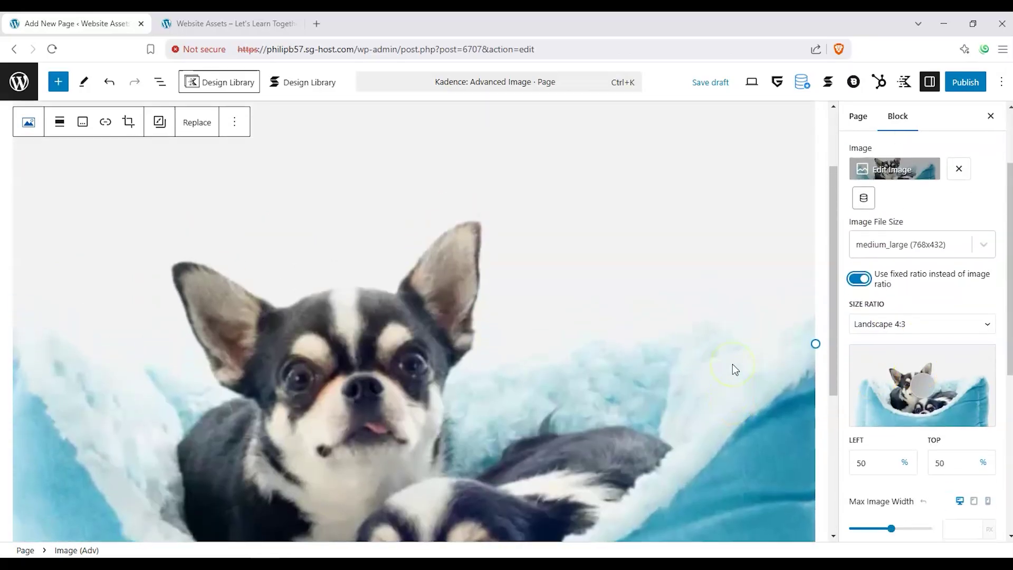
Try the Landscape 16:9 and Square 1:1 size ratios on the image, then return to Landscape 16:9.
left_click(937, 328)
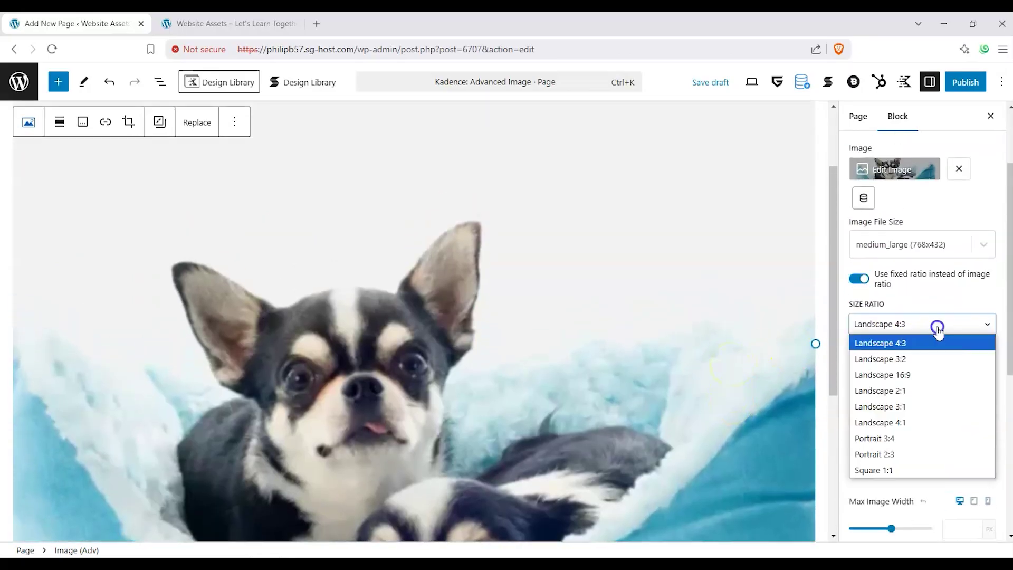
left_click(913, 375)
left_click(920, 324)
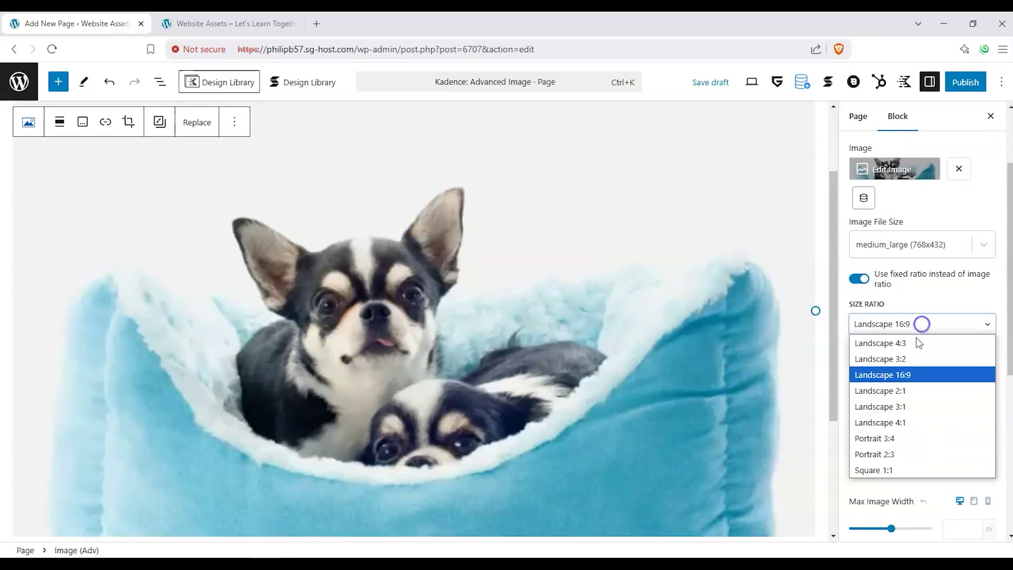
left_click(903, 470)
left_click(906, 325)
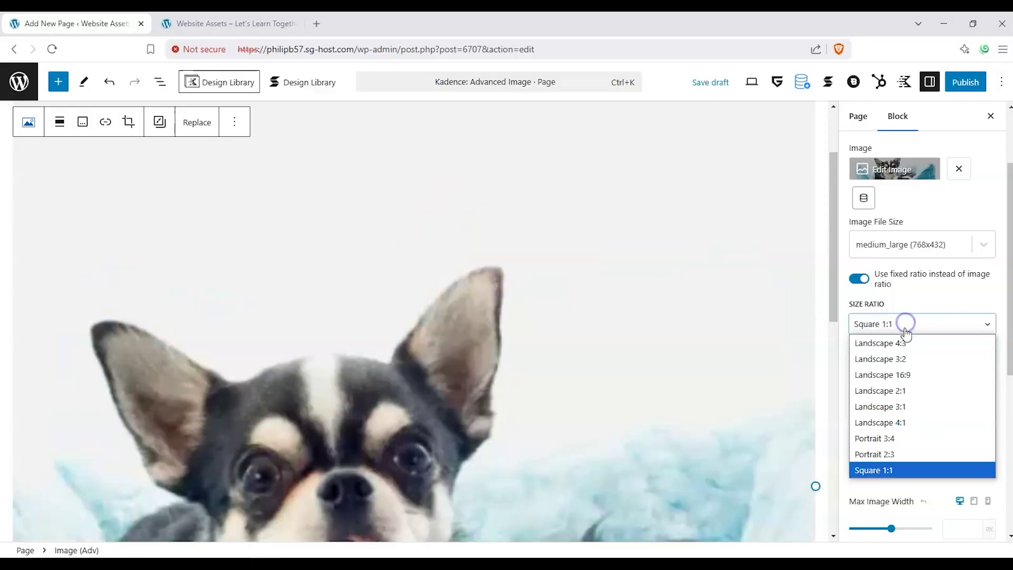
left_click(923, 374)
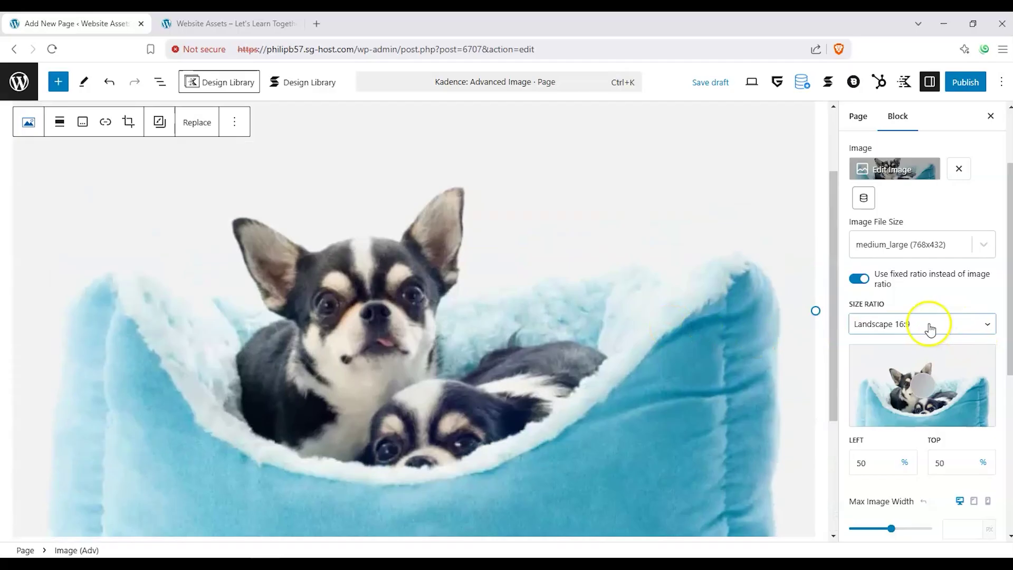
Try moving the image's focal point around while the Landscape 16:9 ratio is applied.
mouse_move(923, 378)
left_mouse_down()
mouse_move(969, 376)
mouse_move(986, 412)
mouse_move(907, 399)
mouse_move(876, 358)
mouse_move(928, 380)
mouse_move(877, 375)
mouse_move(932, 384)
left_mouse_up()
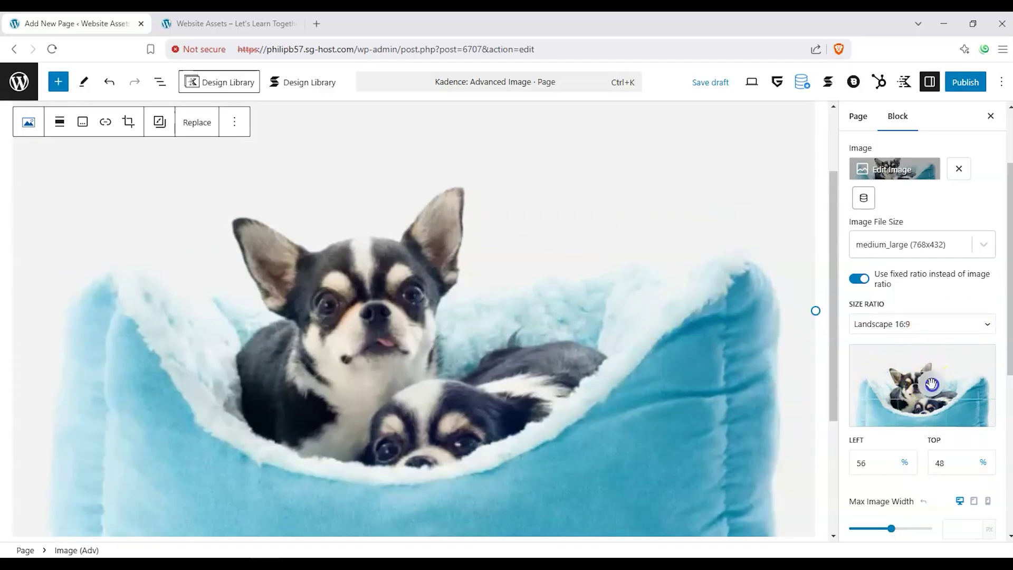
left_click(900, 325)
left_click(899, 324)
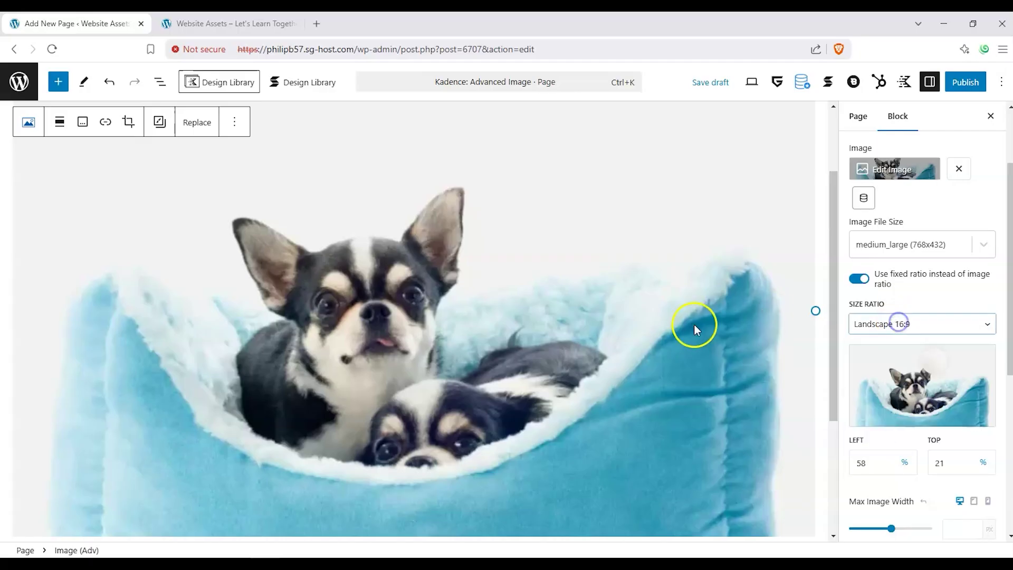
left_click_drag(891, 528, 923, 534)
left_click_drag(926, 355, 922, 373)
left_click(884, 528)
left_click(922, 501)
Set the image's size ratio to Landscape 4:1 and reposition the focal point over the puppies.
left_click(900, 324)
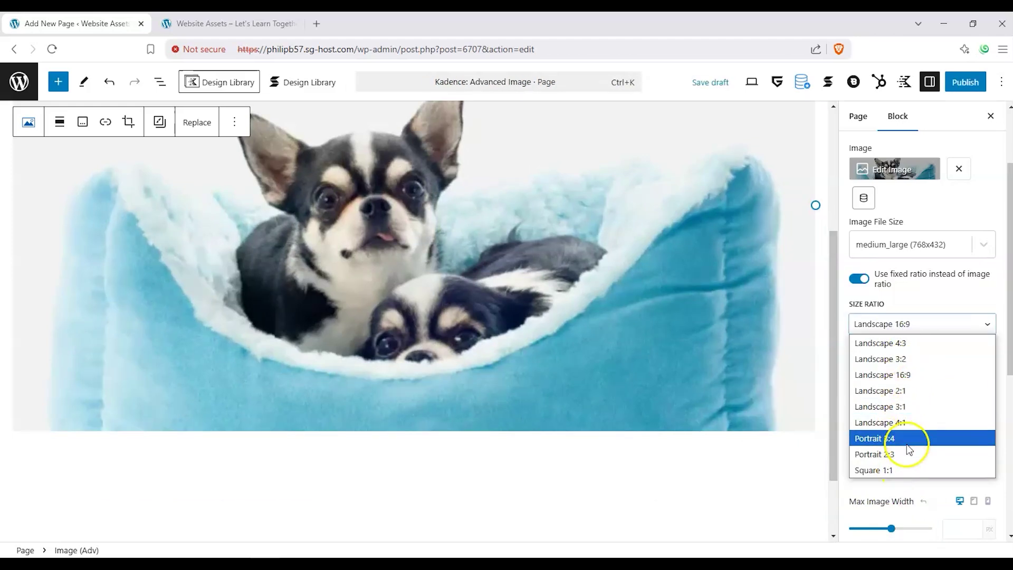
left_click(904, 419)
left_click(914, 418)
left_click_drag(915, 418, 918, 397)
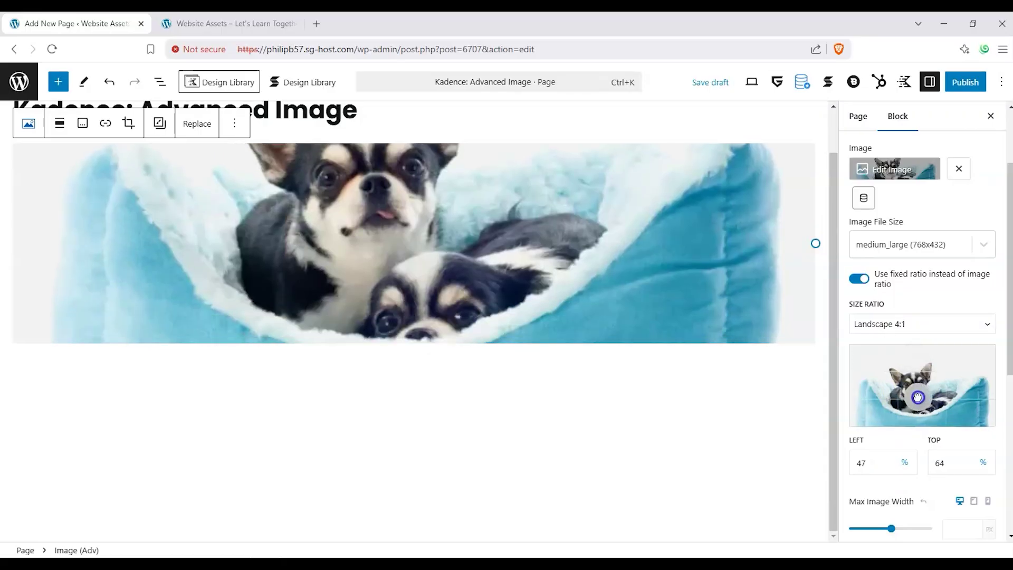
Set the image's size ratio to Landscape 3:1 and move the focal point to 49% left and 63% top.
left_click(920, 328)
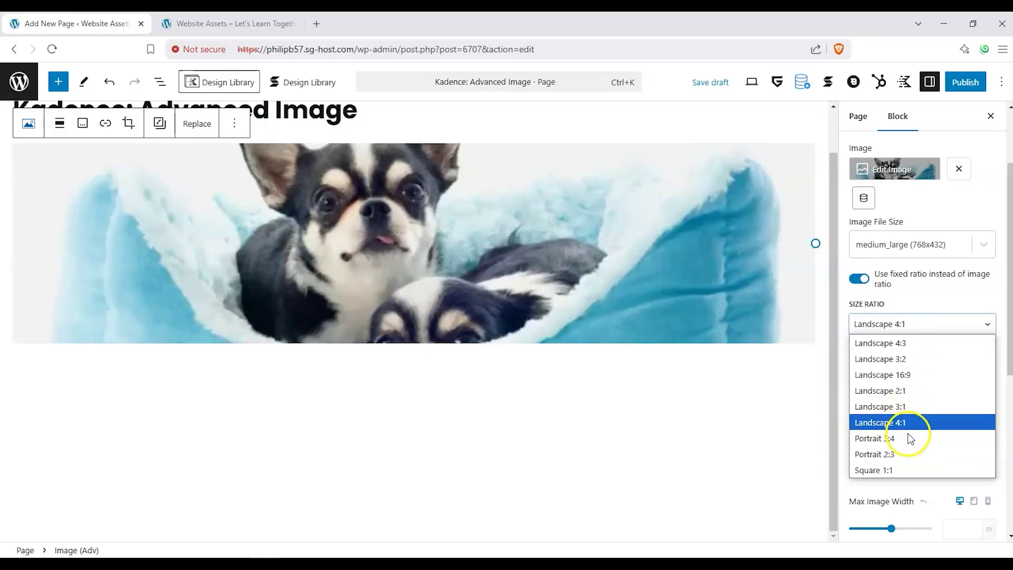
left_click(908, 409)
scroll(683, 391, "up", 1)
left_click_drag(921, 391, 920, 396)
Look over the image's max width, alt text, dynamic alt text and title attribute settings.
scroll(930, 454, "down", 2)
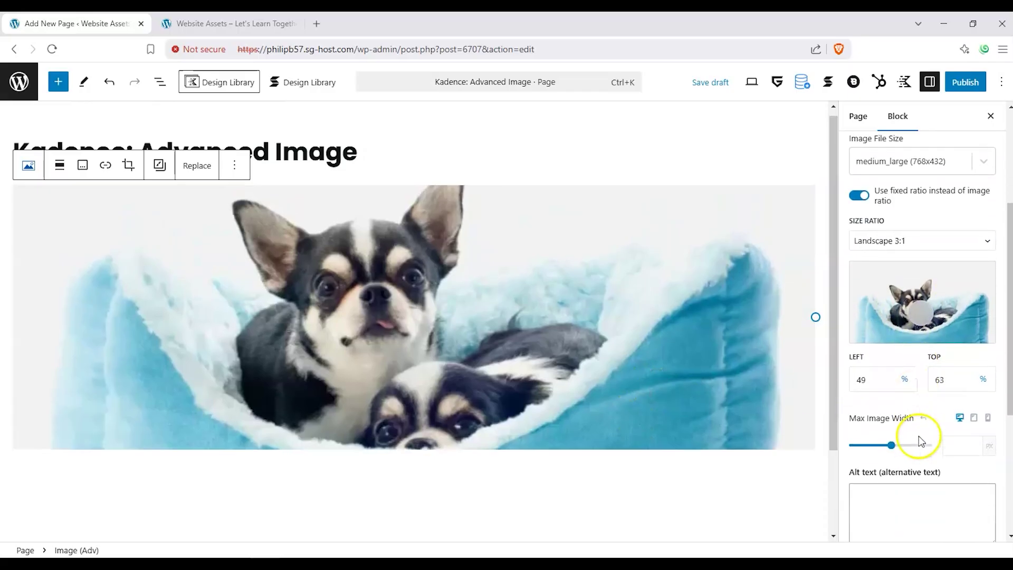
mouse_move(904, 441)
left_mouse_down()
mouse_move(952, 447)
mouse_move(897, 455)
left_mouse_up()
scroll(918, 431, "down", 1)
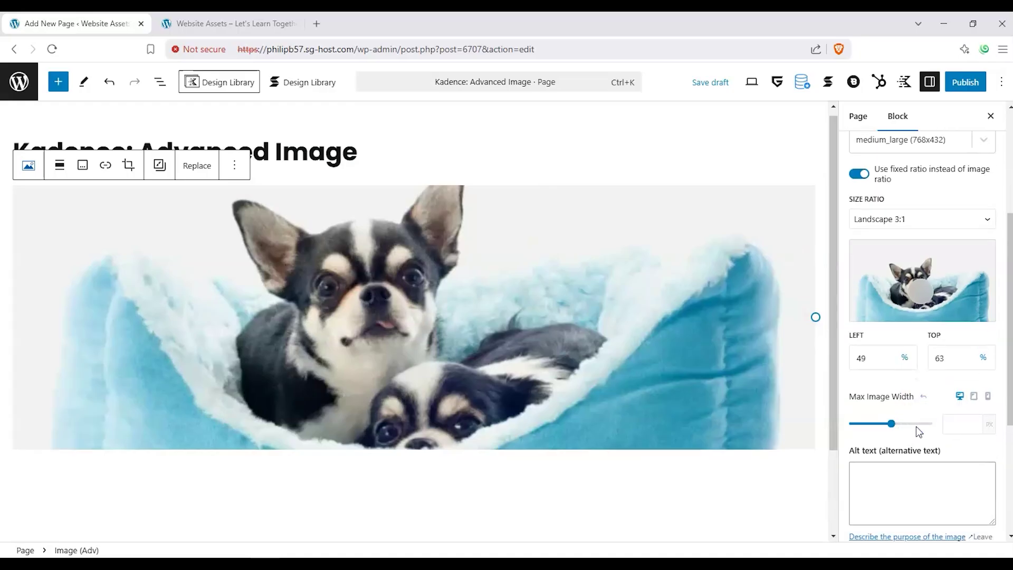
scroll(919, 432, "down", 4)
left_click(913, 317)
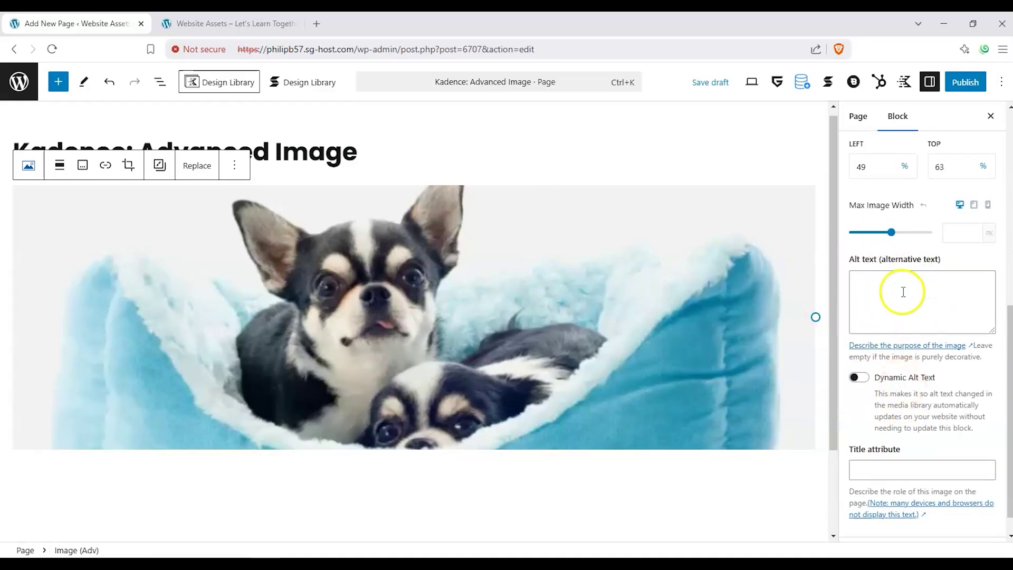
scroll(601, 337, "down", 2)
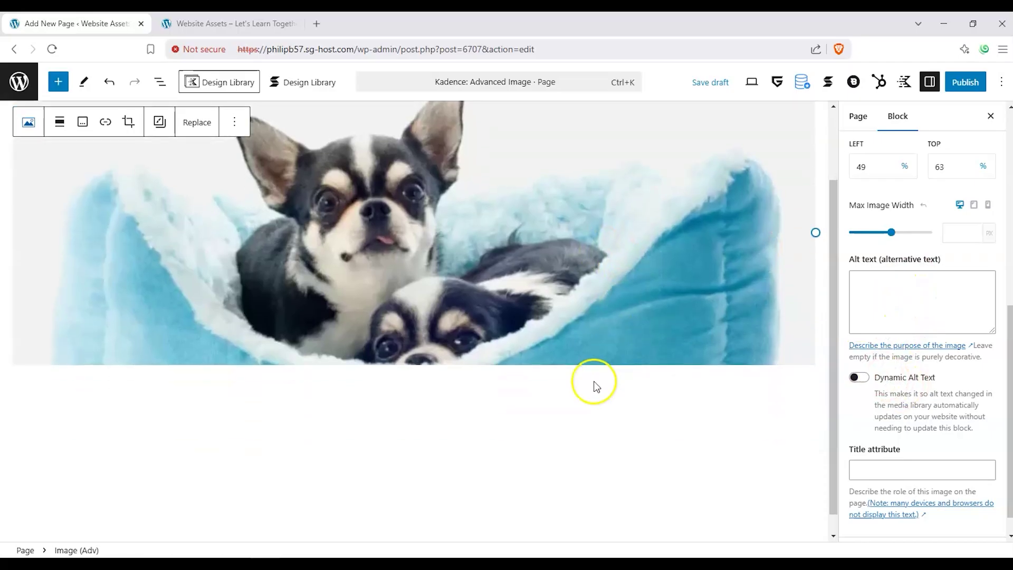
scroll(593, 385, "up", 2)
scroll(868, 376, "up", 8)
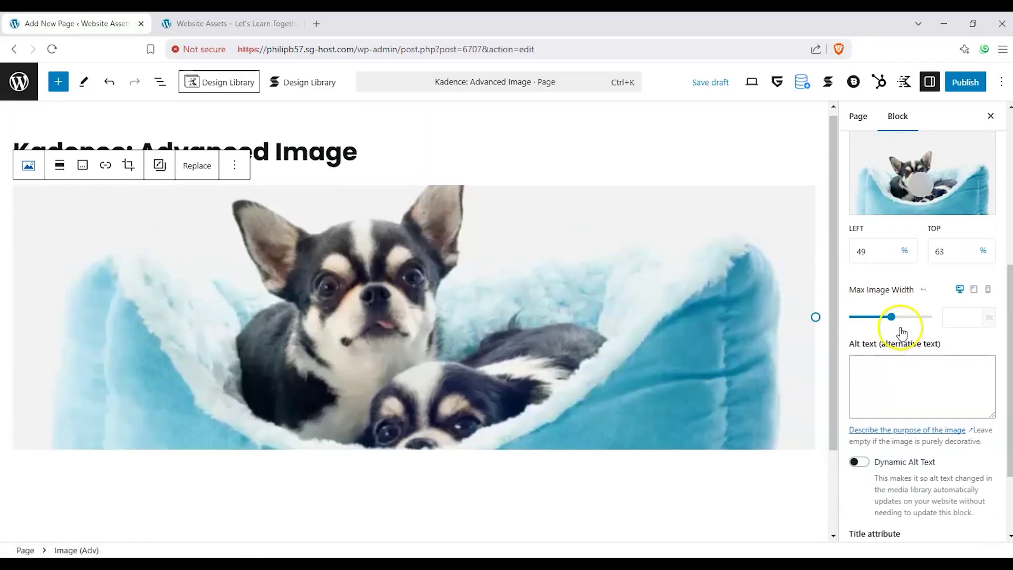
Open the image's style settings and set the background color to red F01515 with 0.93 opacity.
left_click(929, 201)
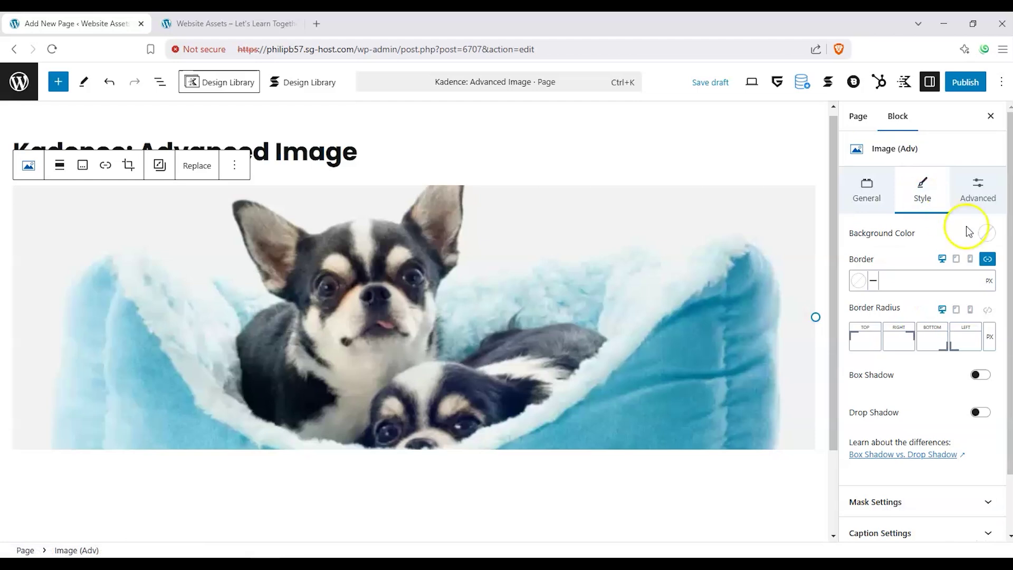
left_click(986, 232)
mouse_move(961, 265)
left_mouse_down()
mouse_move(982, 265)
mouse_move(964, 268)
left_mouse_up()
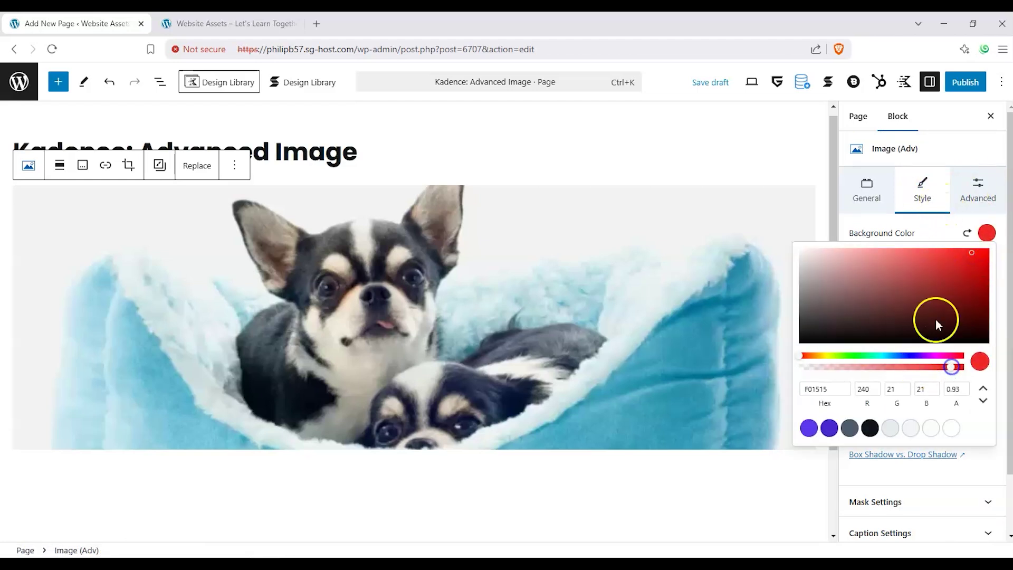
left_click(939, 232)
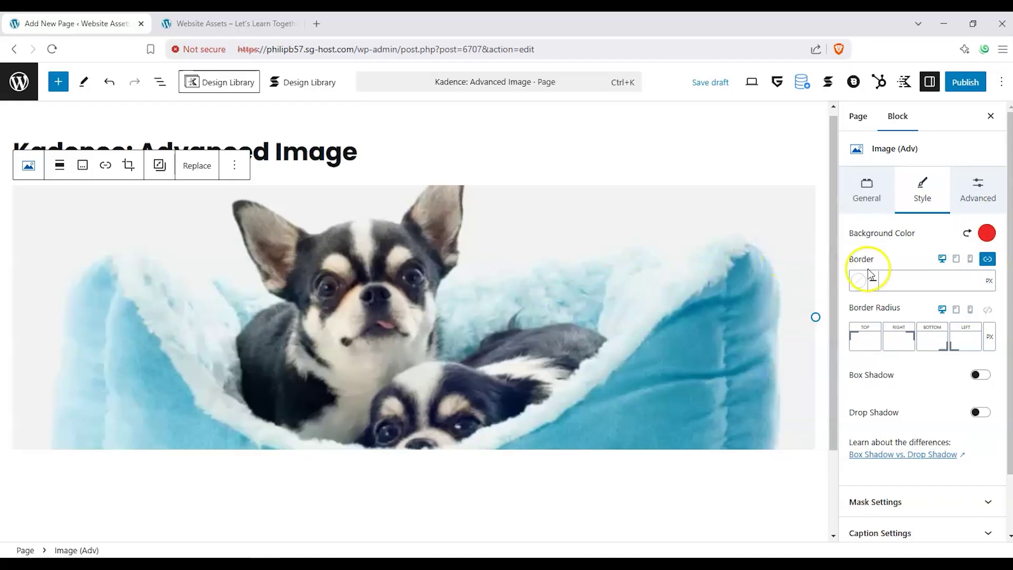
Give the image a bright red border 5 px wide.
left_click(856, 282)
left_click(856, 87)
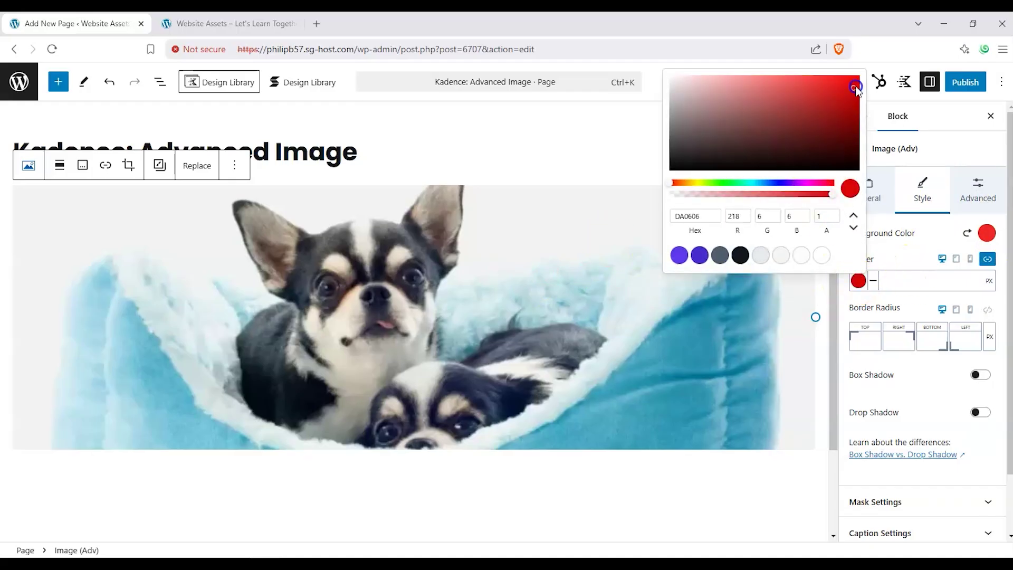
left_click(898, 274)
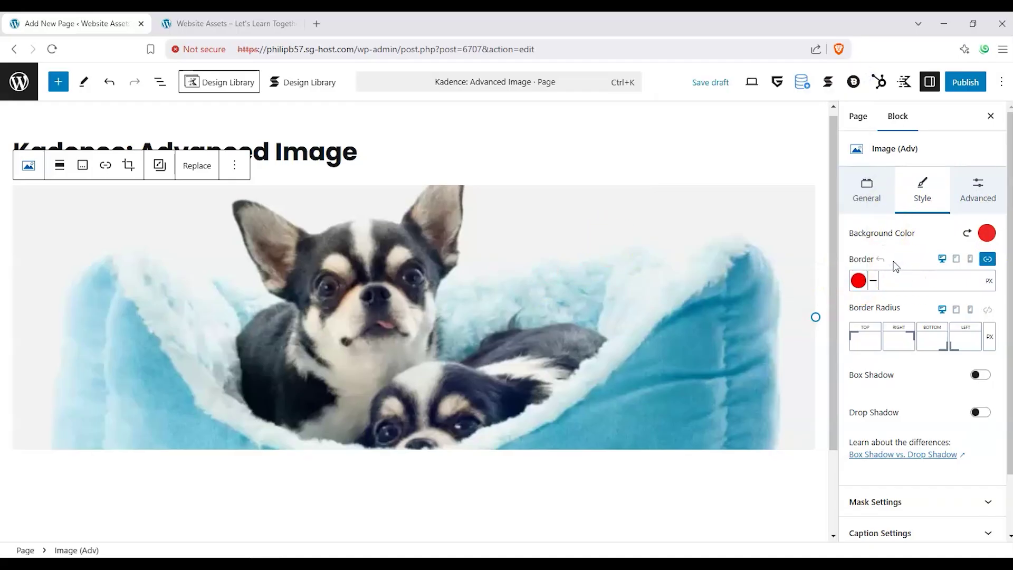
type("5")
Try other line styles on the image's red border, then return it to a solid line.
left_click(873, 281)
left_click(873, 362)
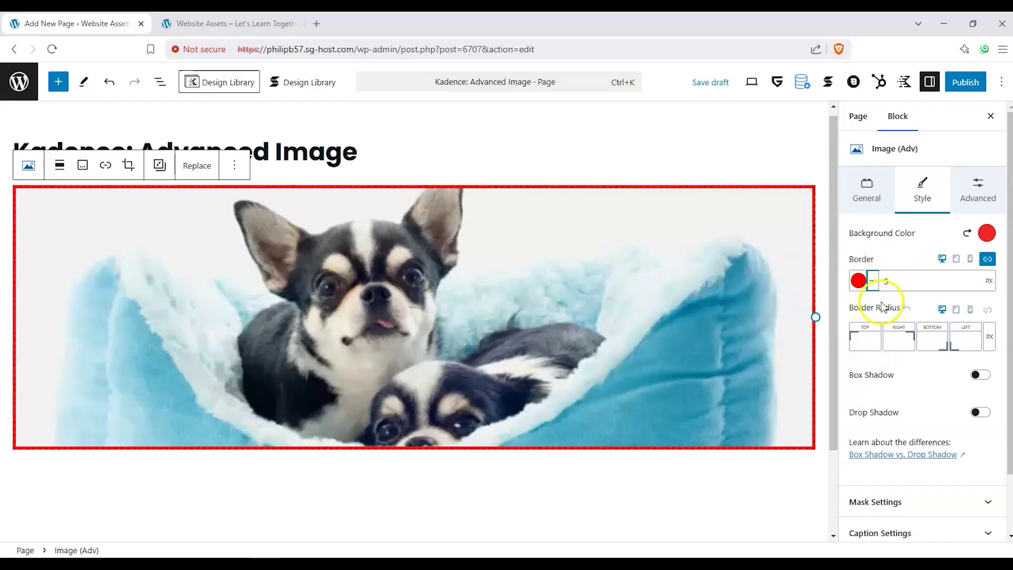
left_click(874, 281)
left_click(873, 383)
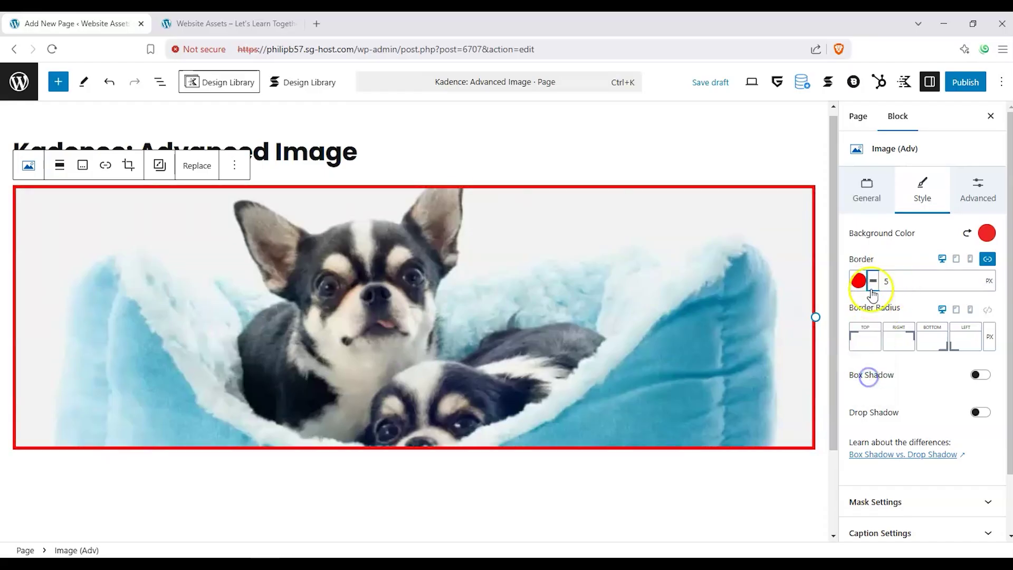
left_click(870, 280)
left_click(874, 314)
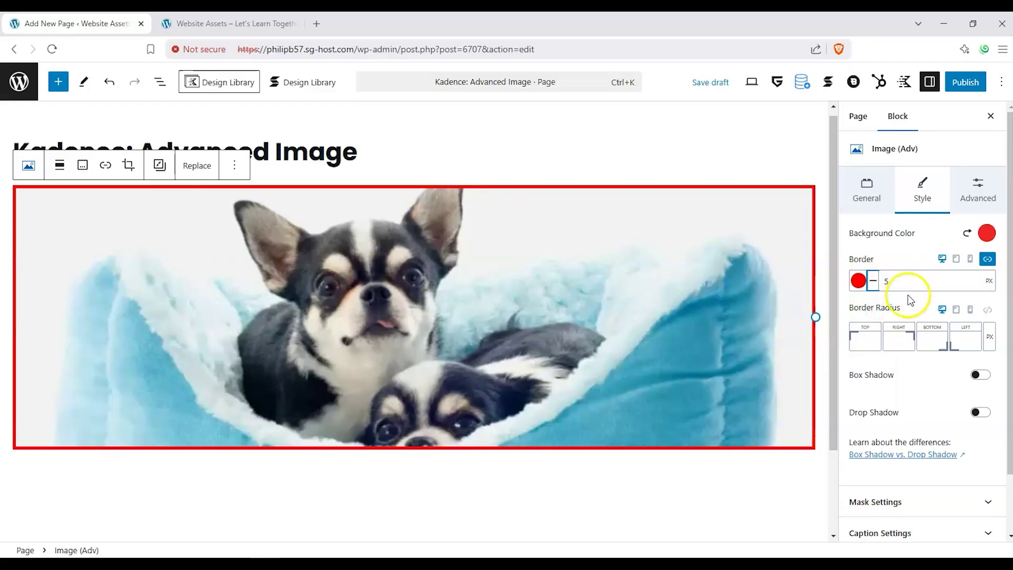
Link the border radius corners and round the image by 134 px.
left_click(987, 309)
mouse_move(896, 338)
left_mouse_down()
mouse_move(943, 344)
mouse_move(904, 348)
left_mouse_up()
Turn on the image's box shadow and try blue 1F0EDD at 0.2 opacity as its color.
left_click(979, 371)
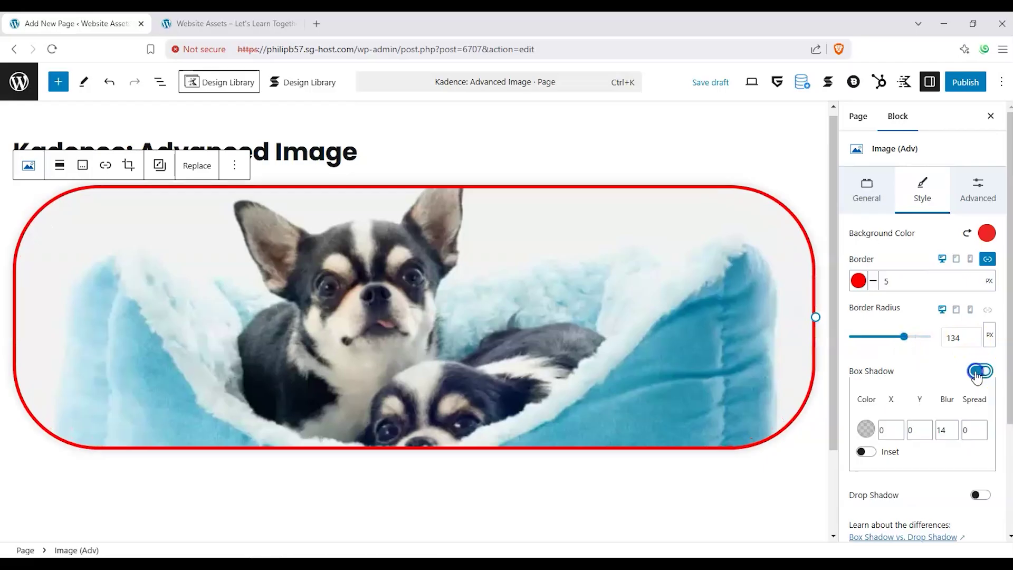
left_click(867, 430)
left_click(866, 233)
left_click(833, 285)
left_click_drag(791, 329, 810, 330)
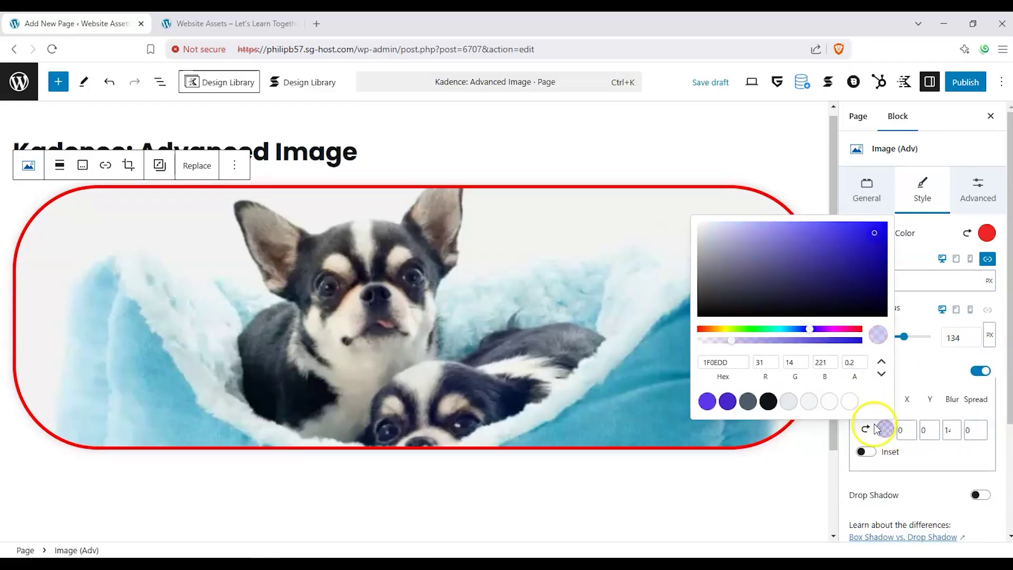
Try the box shadow as an inset in darker blue 16105F, then turn off the inset and the box shadow.
left_click(871, 452)
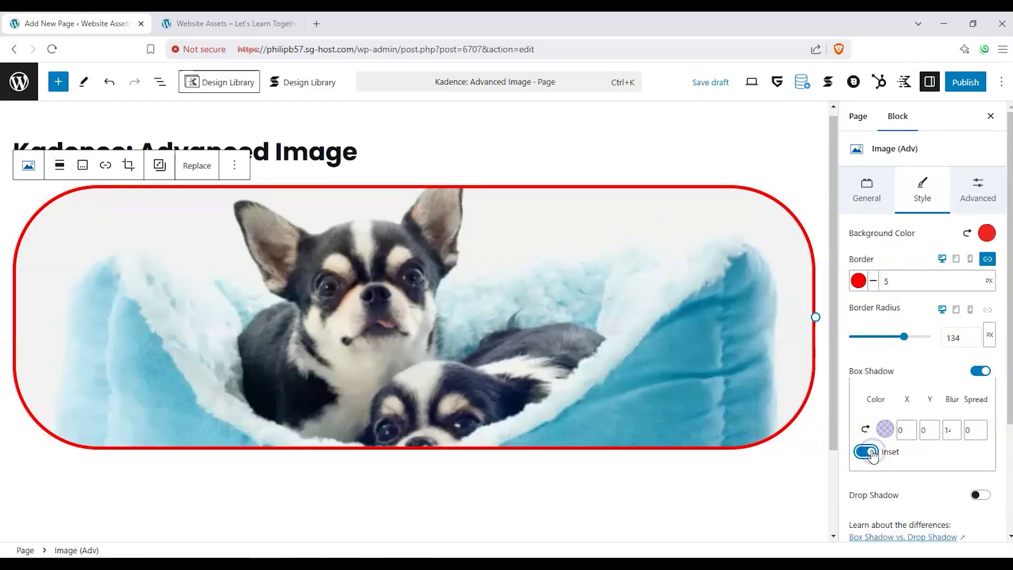
left_click(885, 429)
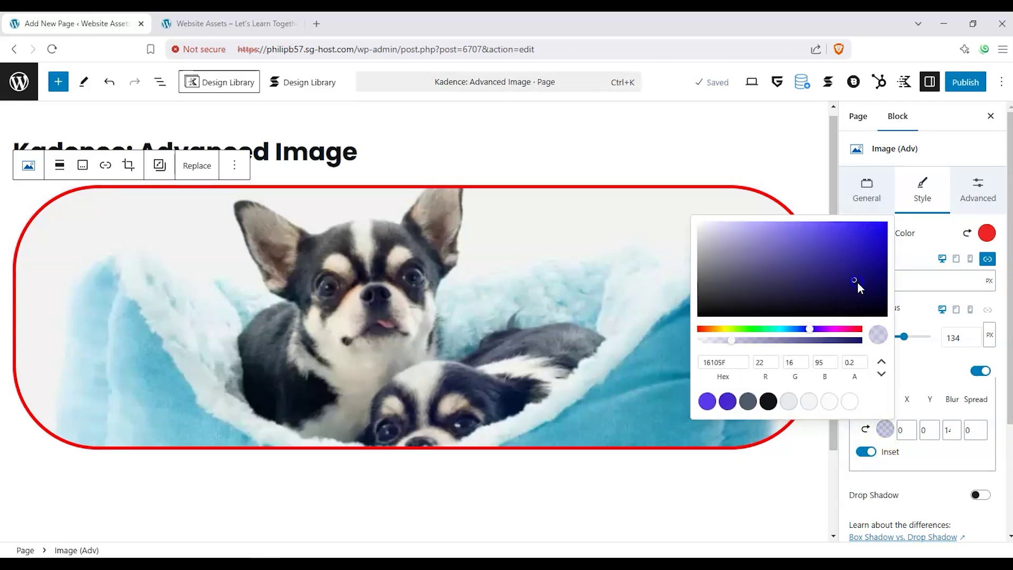
left_click(873, 454)
left_click(980, 371)
left_click(980, 371)
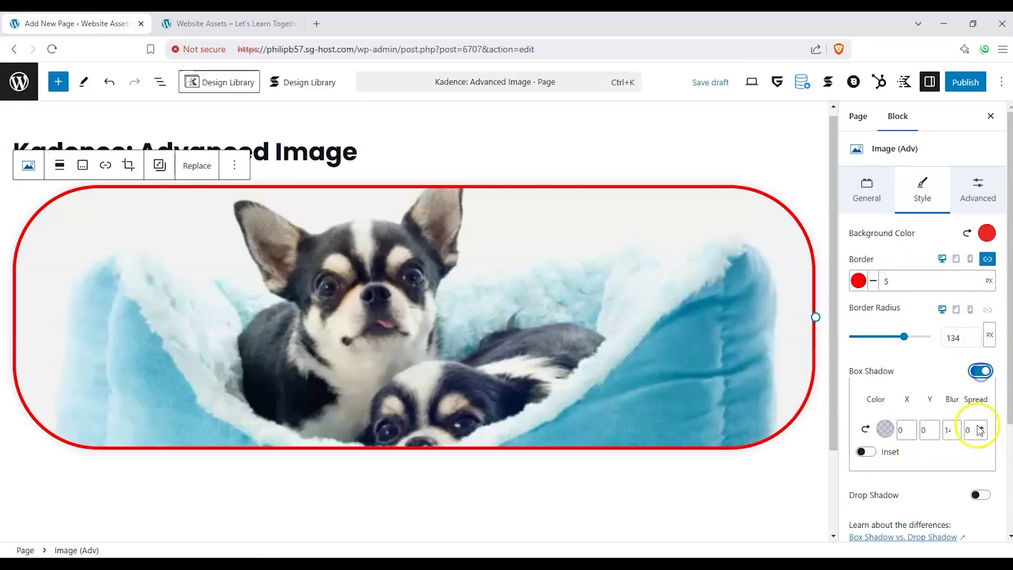
left_click(980, 371)
Turn on the image's drop shadow and set its color to palette purple 4928CF at full opacity.
left_click(983, 409)
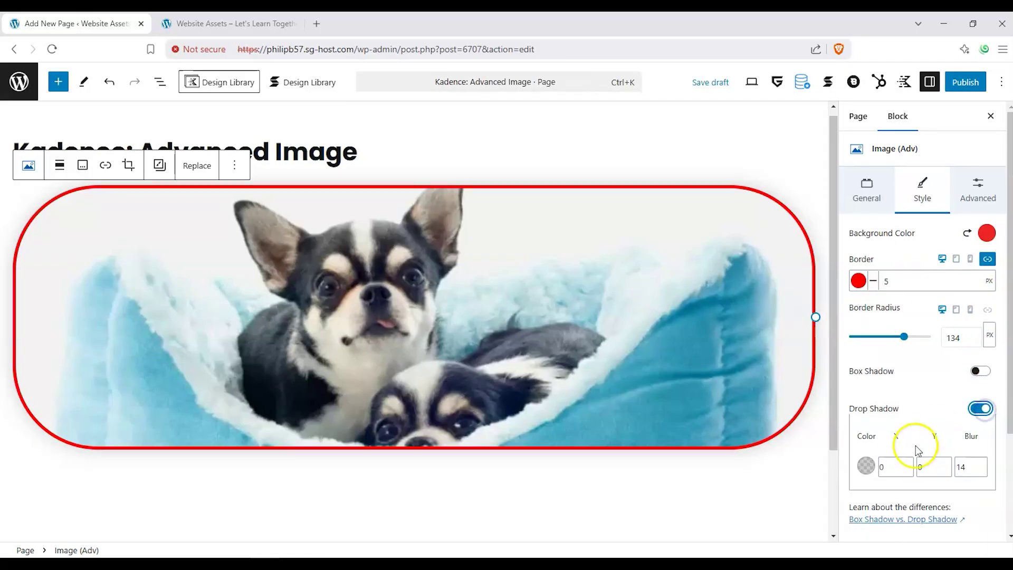
left_click(866, 465)
left_click(738, 332)
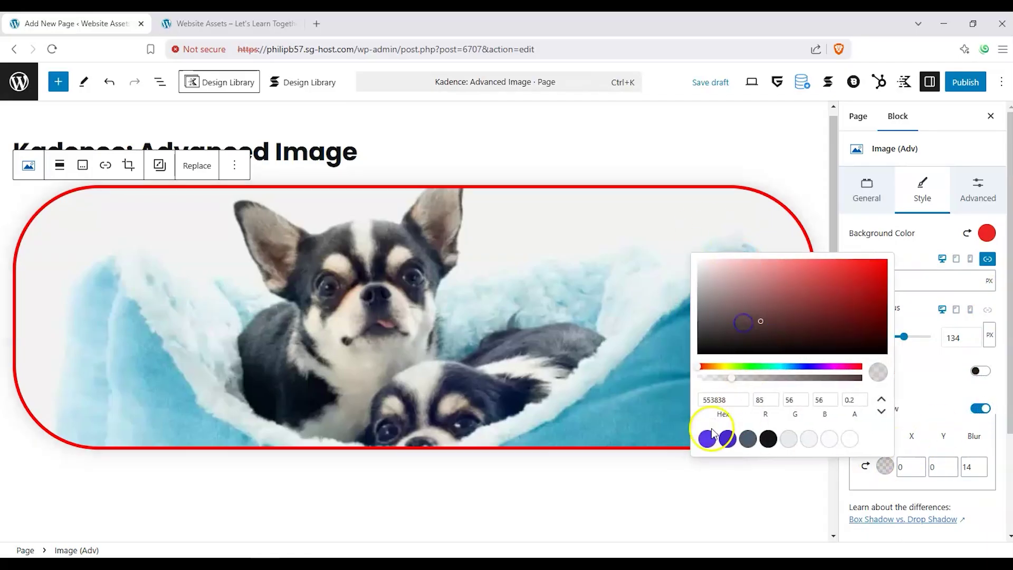
left_click(707, 438)
left_click(728, 438)
left_click(862, 372)
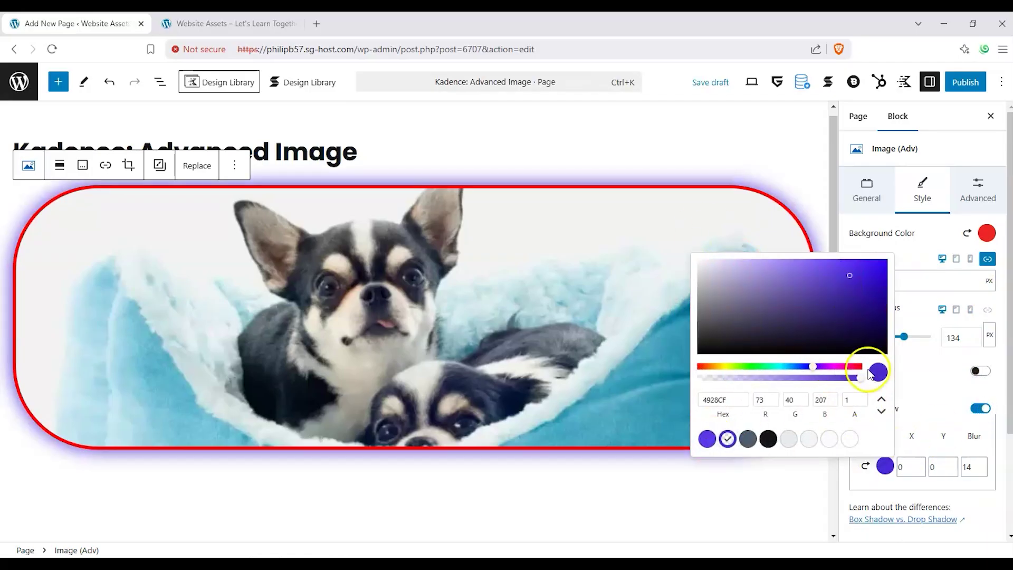
left_click(943, 430)
Increase the drop shadow's blur to 32.
left_click(981, 465)
left_click(981, 465)
left_click(981, 465)
left_click(981, 466)
left_click(982, 465)
left_click(982, 465)
left_click(981, 465)
left_click(981, 465)
left_click(981, 465)
left_click(982, 465)
left_click(982, 465)
left_click(981, 465)
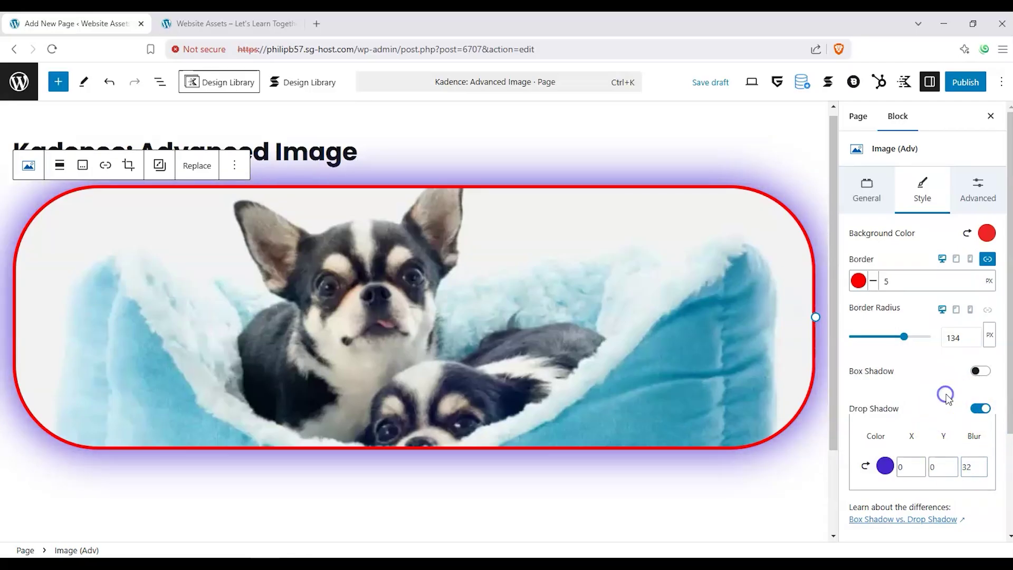
Open the mask settings and try the Blob 2 and Hexagon mask shapes on the image.
scroll(945, 390, "down", 3)
left_click(948, 430)
scroll(942, 430, "down", 1)
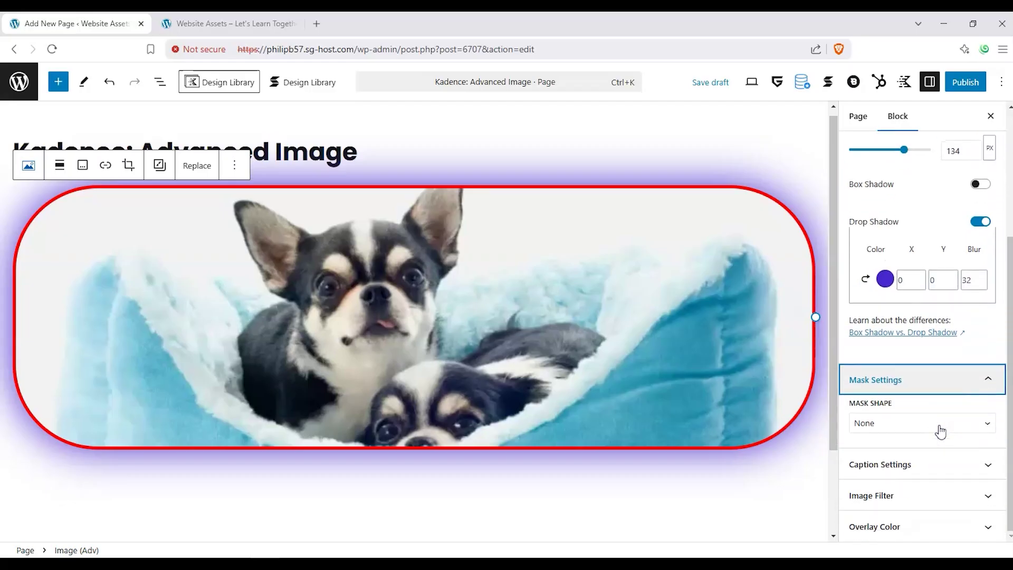
left_click(939, 423)
left_click(904, 373)
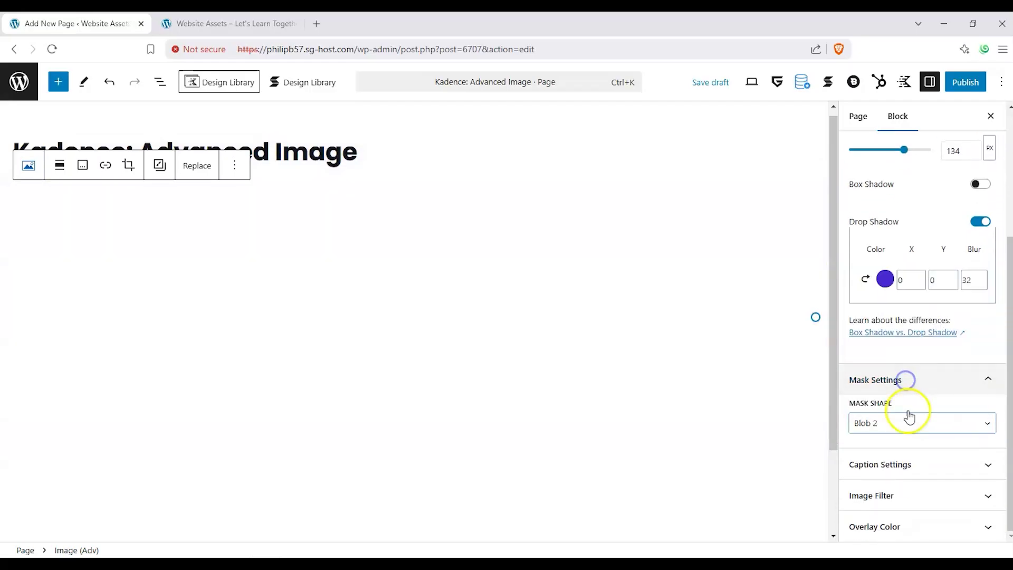
left_click(908, 422)
left_click(898, 325)
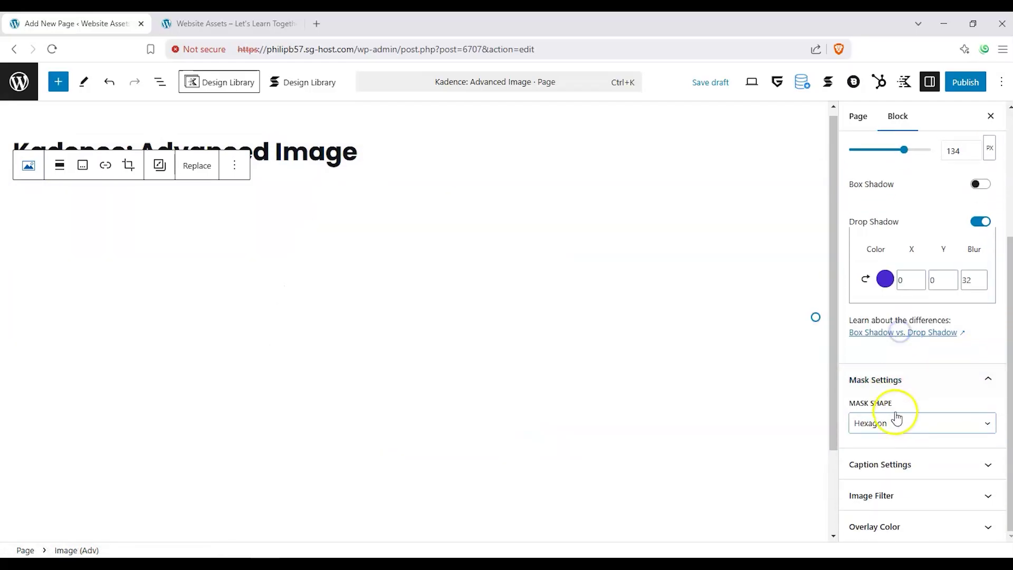
Try the Diamond and Blob 1 mask shapes on the image.
left_click(897, 422)
left_click(899, 312)
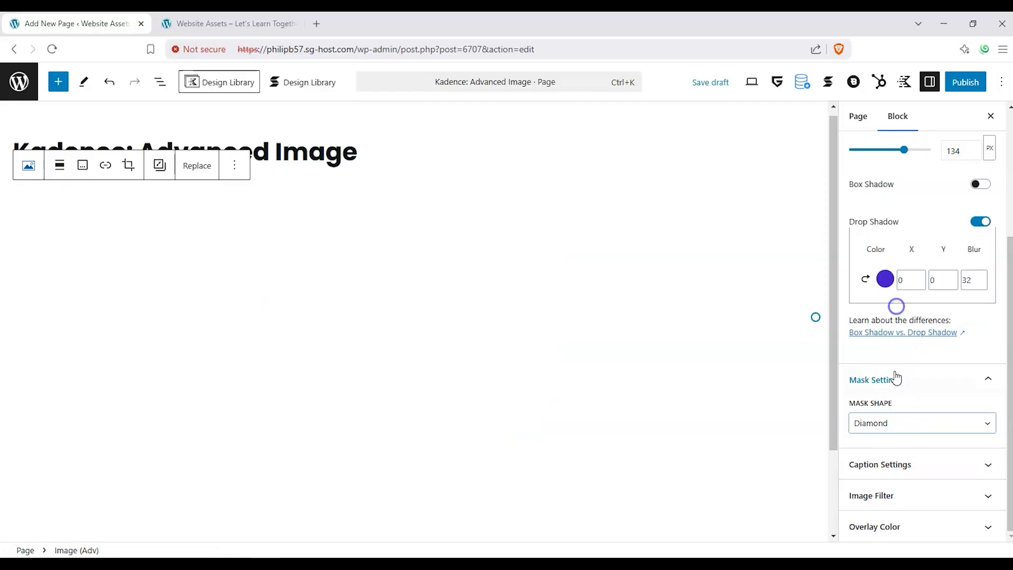
left_click(894, 422)
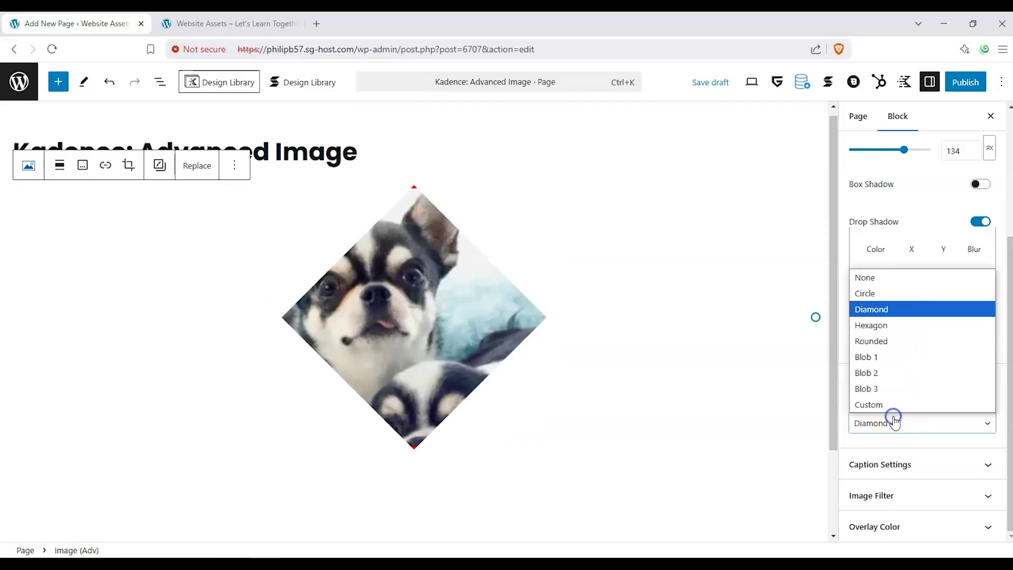
left_click(907, 358)
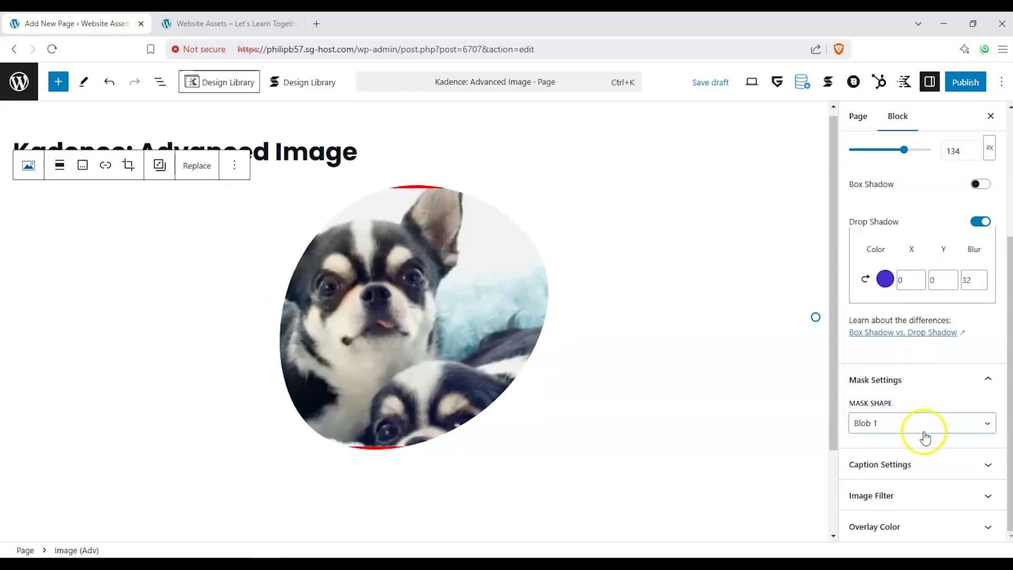
Expand the caption settings, and try the Custom and Blob 3 mask shapes on the image.
left_click(927, 464)
left_click(957, 238)
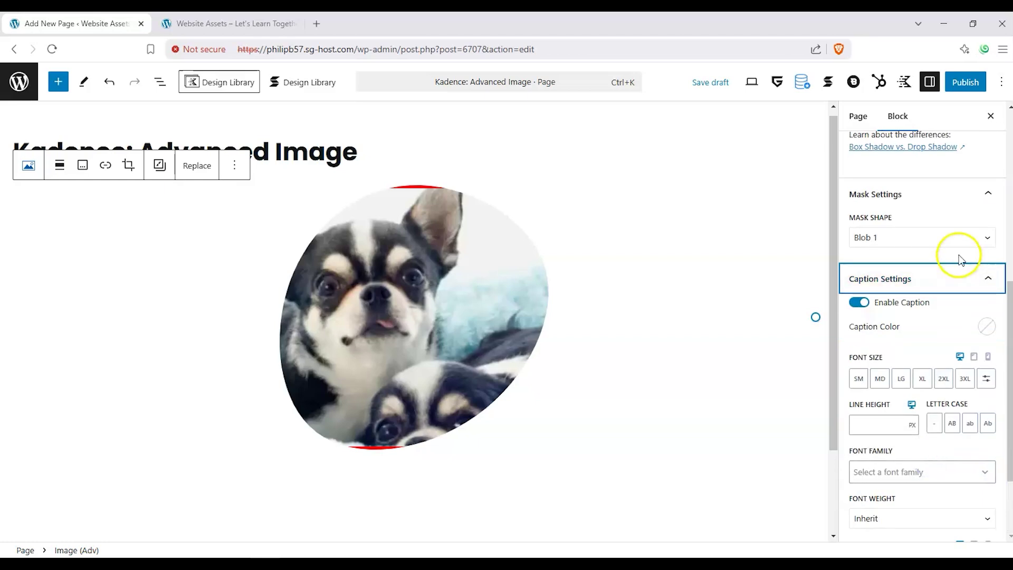
left_click(903, 379)
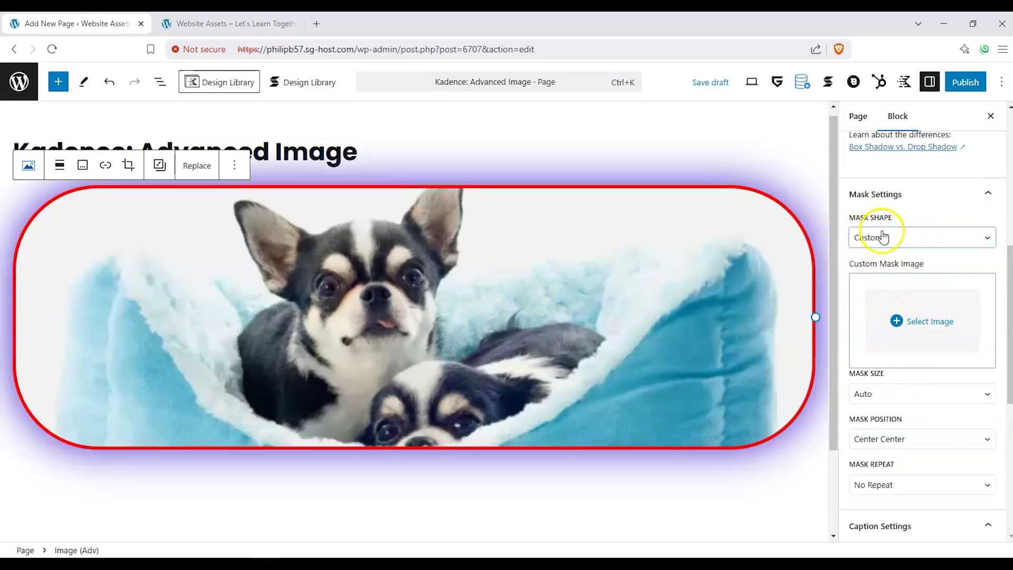
left_click(901, 237)
left_click(900, 367)
Return the image's mask shape to None.
left_click(920, 238)
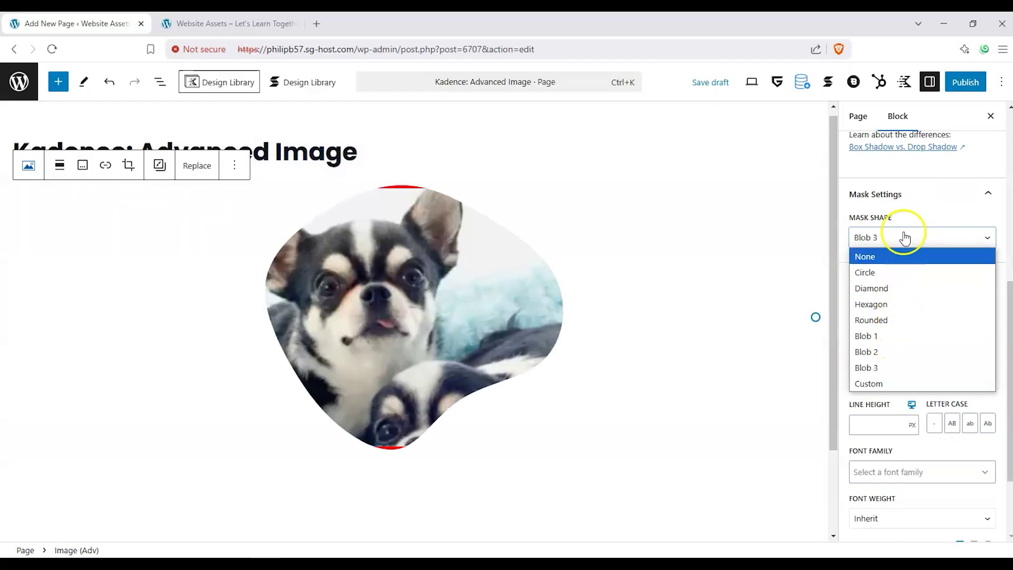
left_click(906, 219)
left_click(913, 238)
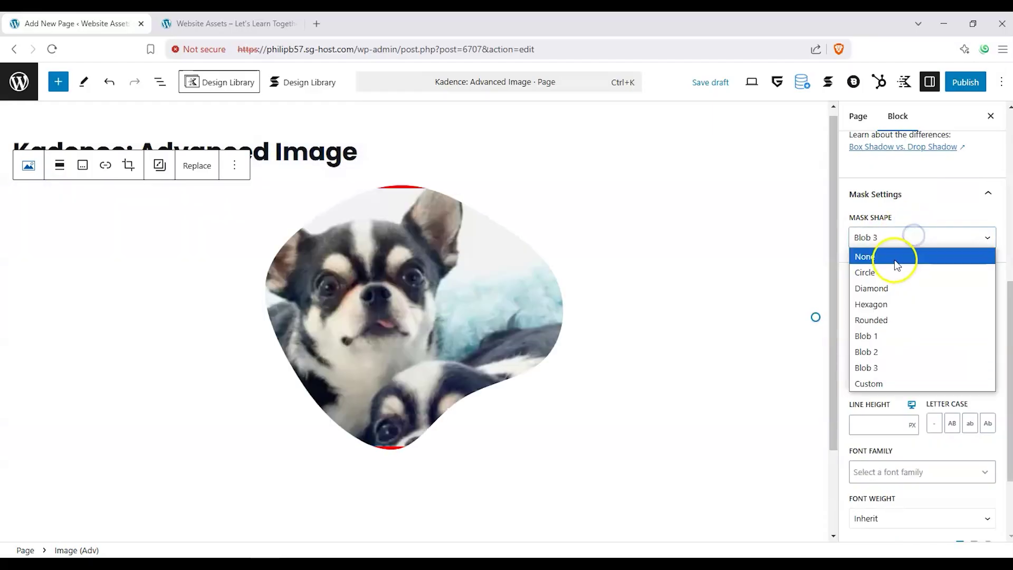
left_click(896, 260)
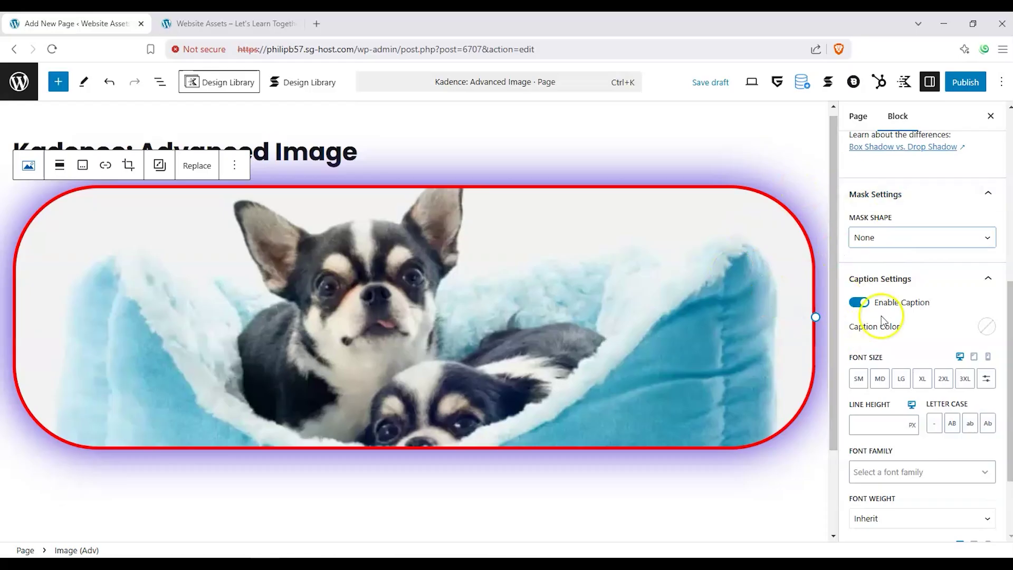
scroll(897, 307, "down", 2)
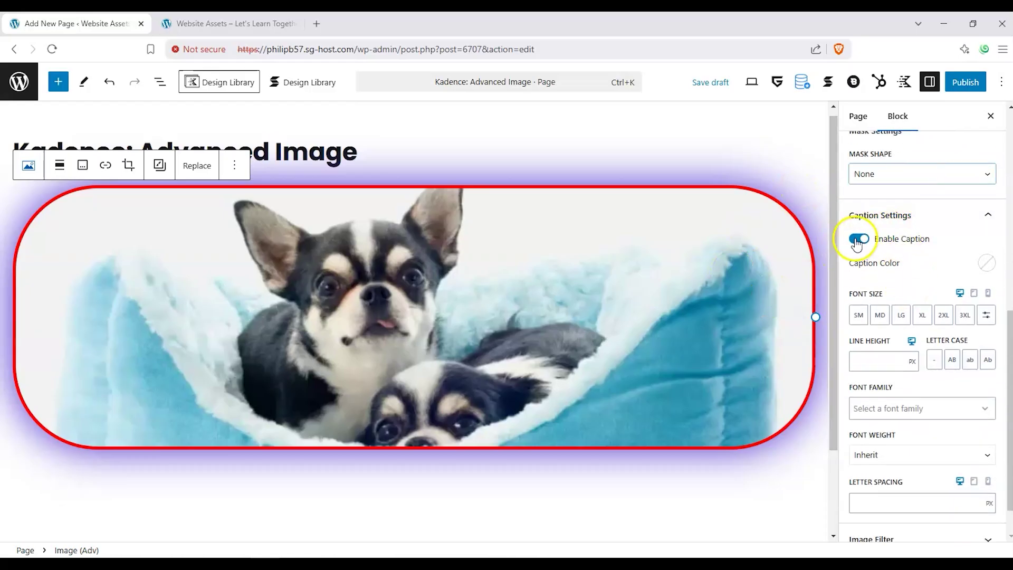
Turn off the image's caption and set its image filter to Vintage after trying Sepia and Saturation.
left_click(857, 222)
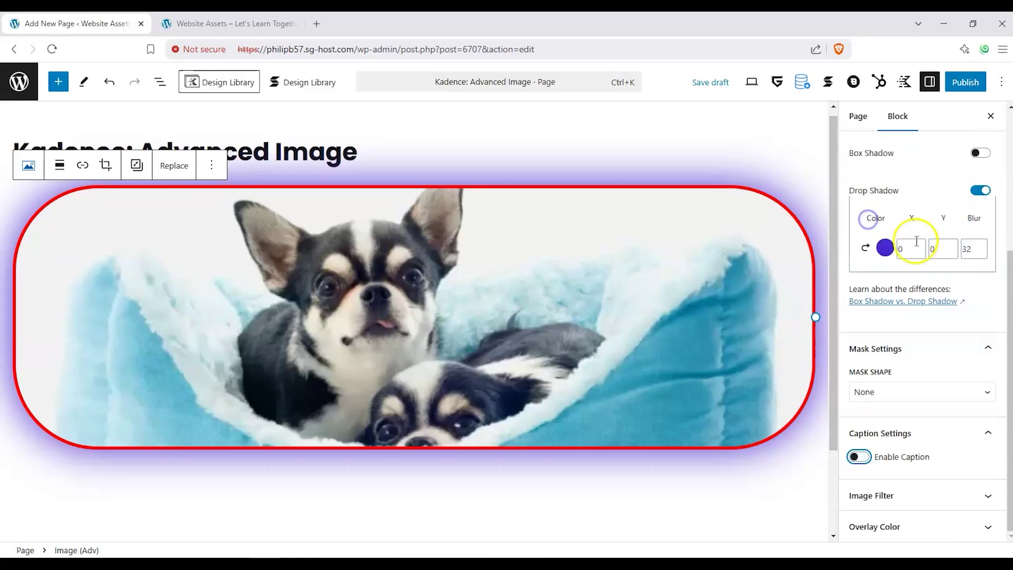
left_click(942, 494)
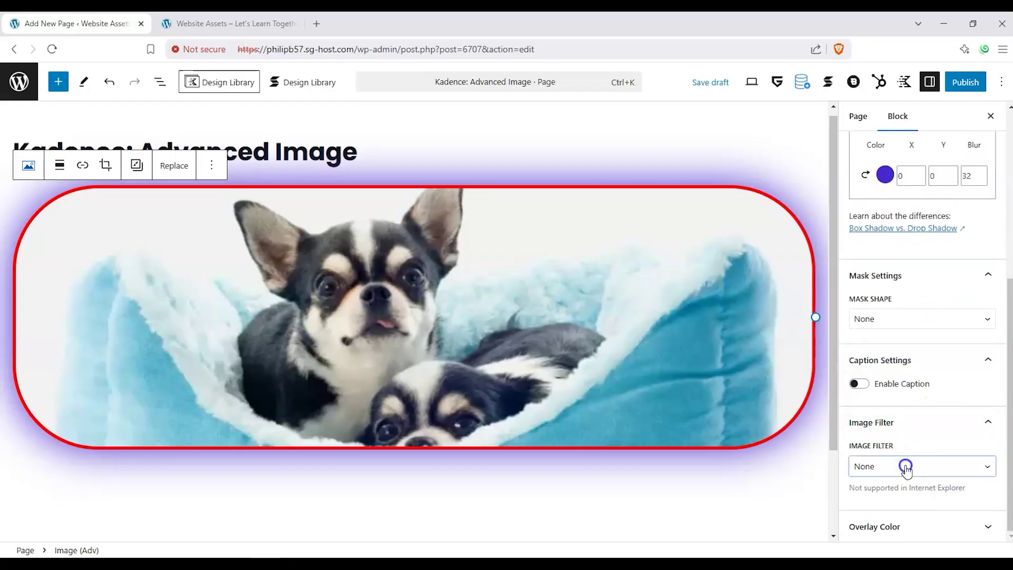
left_click(904, 467)
left_click(898, 370)
left_click(907, 467)
left_click(900, 384)
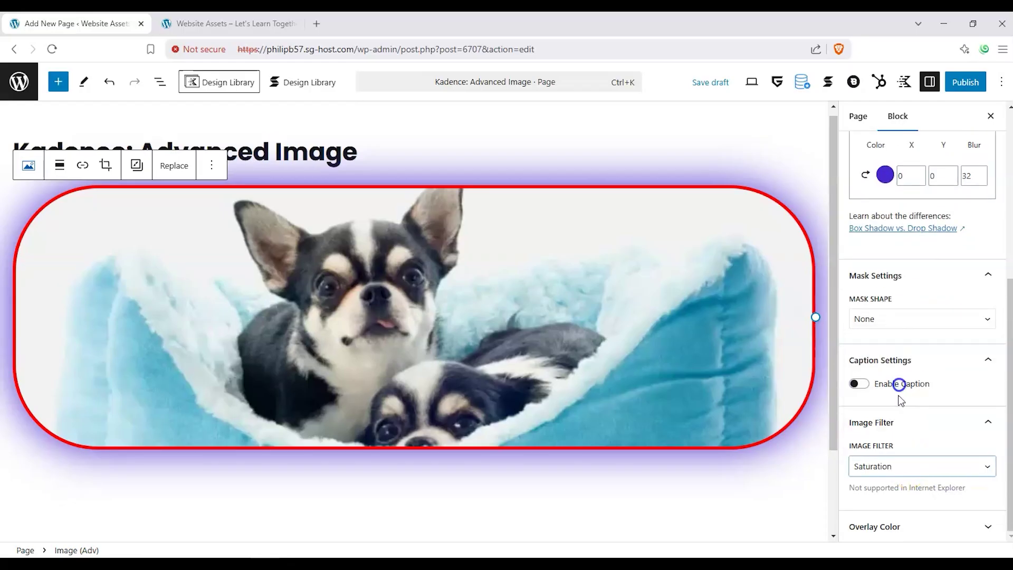
left_click(899, 467)
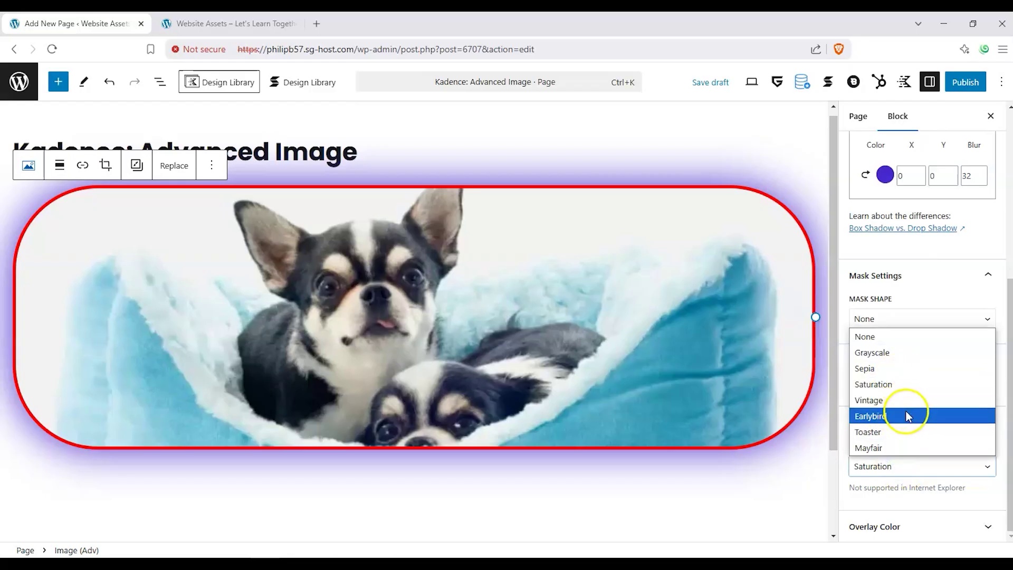
left_click(903, 401)
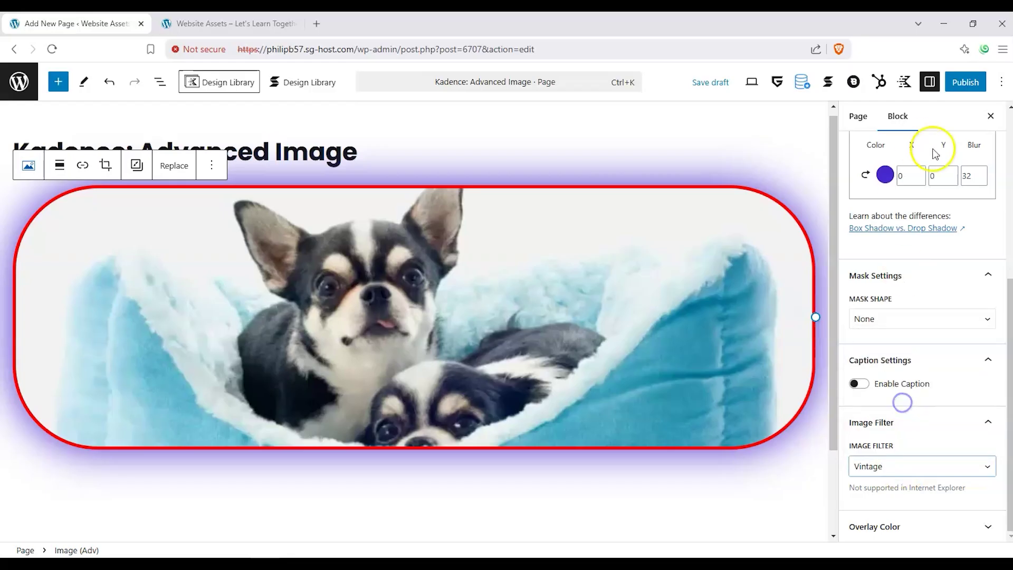
Preview the page in a new tab to check the filtered image, and return to the editor.
left_click(755, 85)
left_click(702, 194)
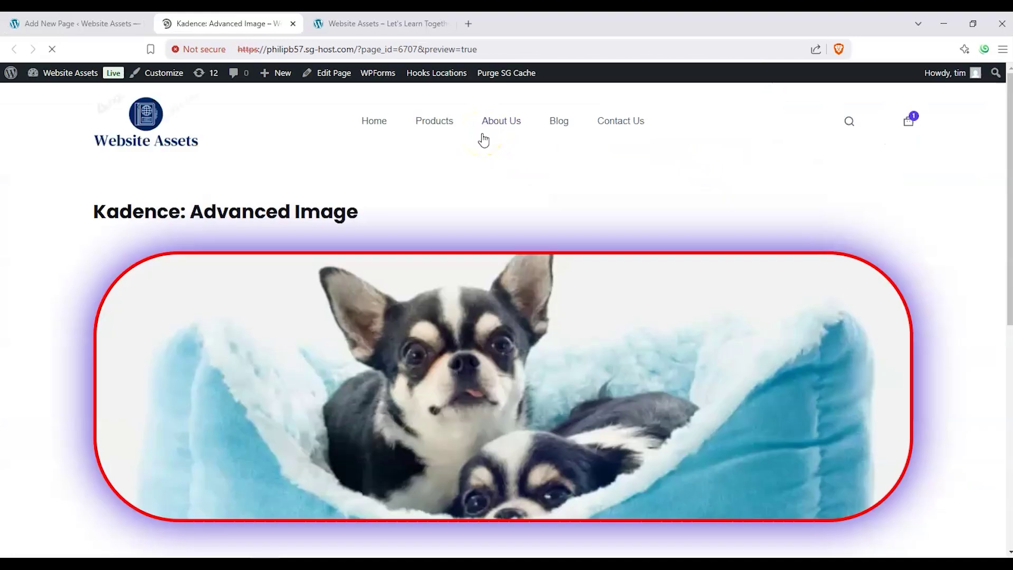
left_click(293, 24)
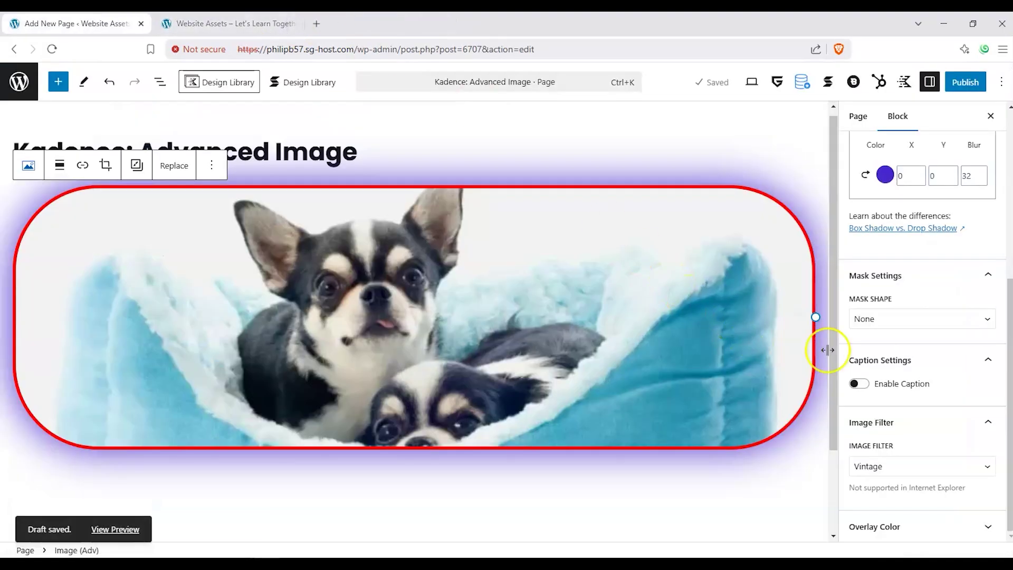
Expand the image's overlay color settings and set the overlay opacity to 0.5.
left_click(945, 525)
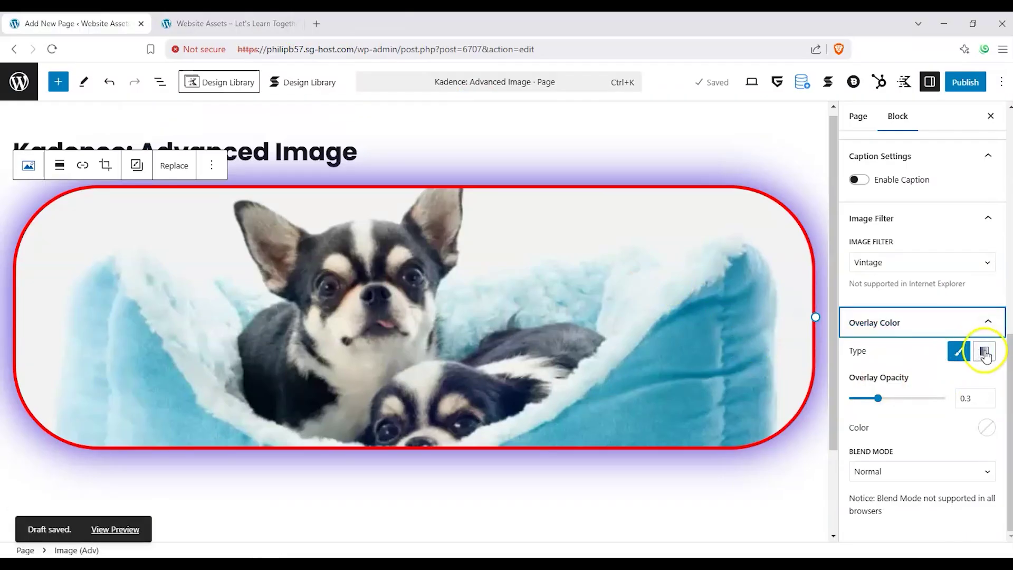
left_click(880, 398)
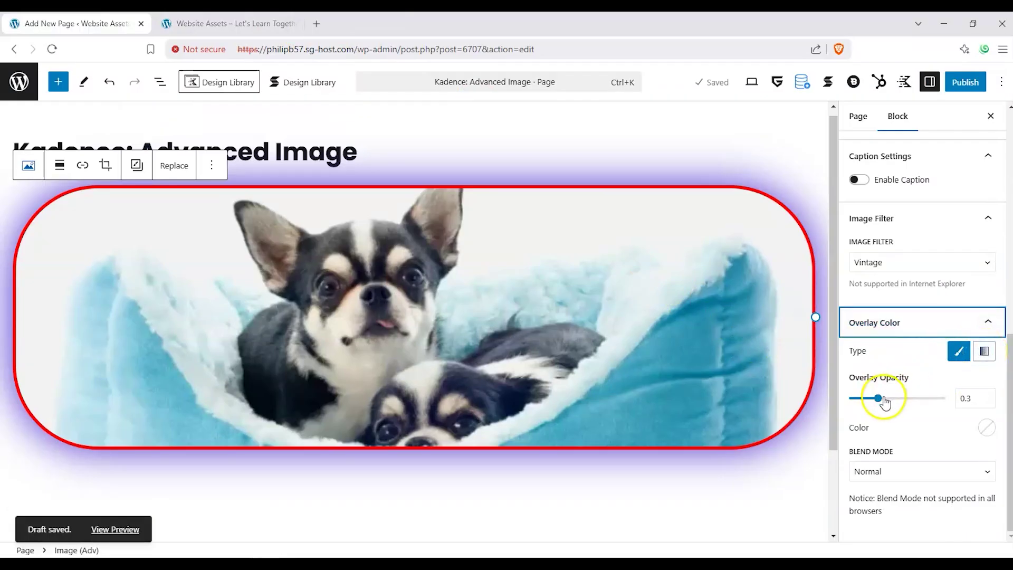
left_click_drag(884, 400, 898, 400)
Try a bright green overlay color on the image and clear it again.
left_click(980, 428)
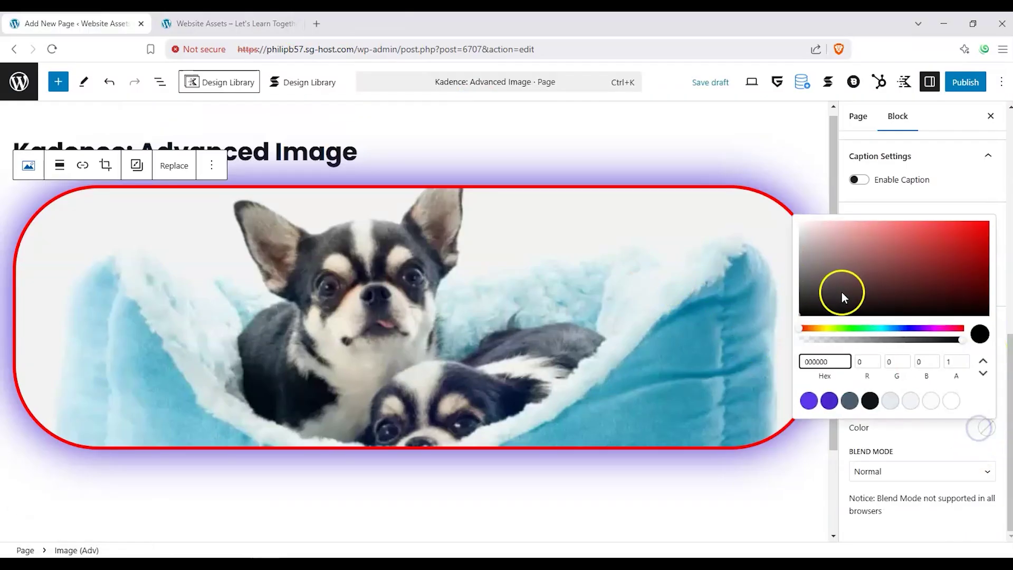
left_click(852, 329)
left_click(963, 230)
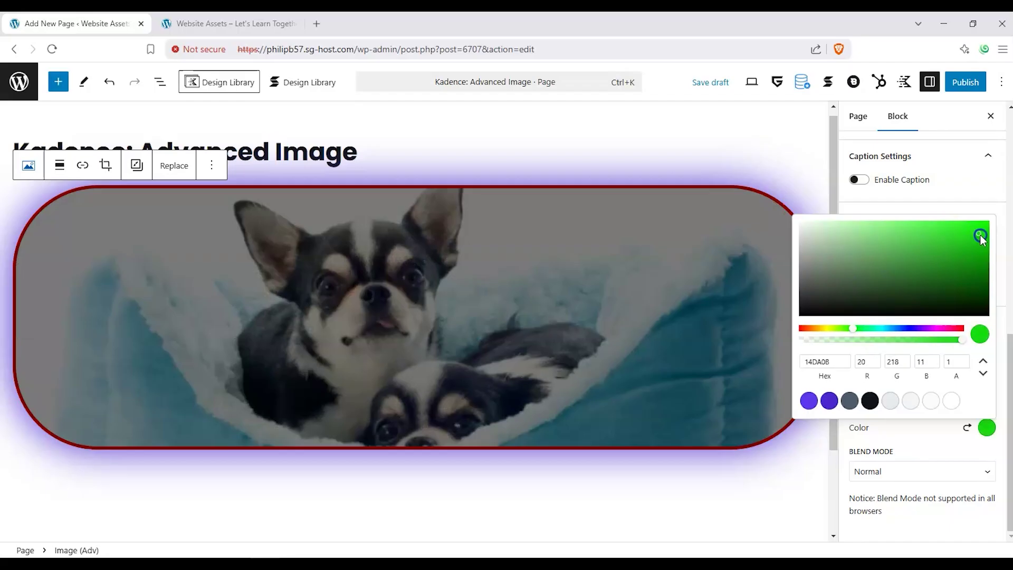
left_click(966, 427)
left_click(914, 445)
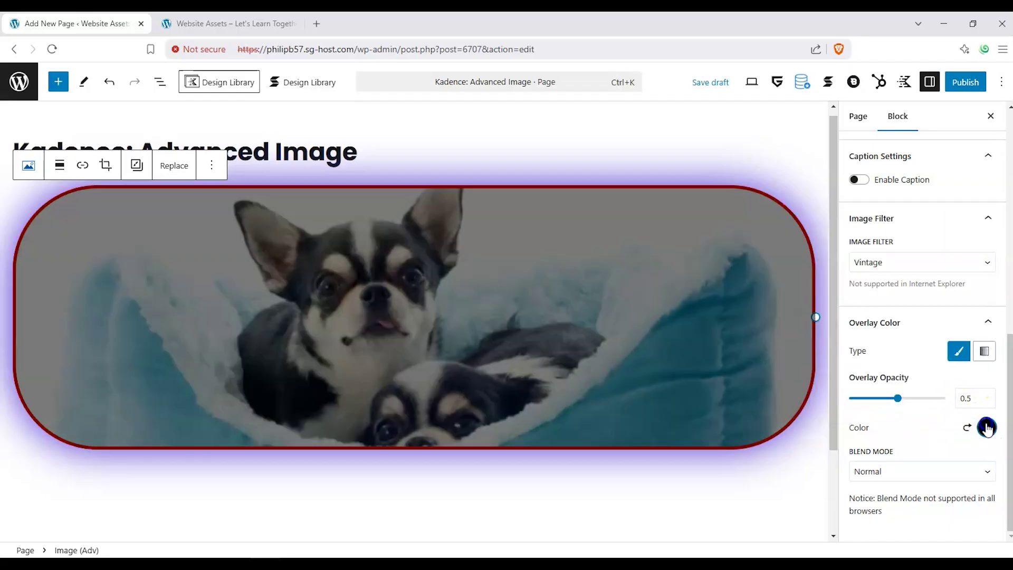
Set the image's overlay color to green 14B445 and the overlay opacity to 0.18.
left_click(986, 429)
left_click(967, 254)
left_click(871, 329)
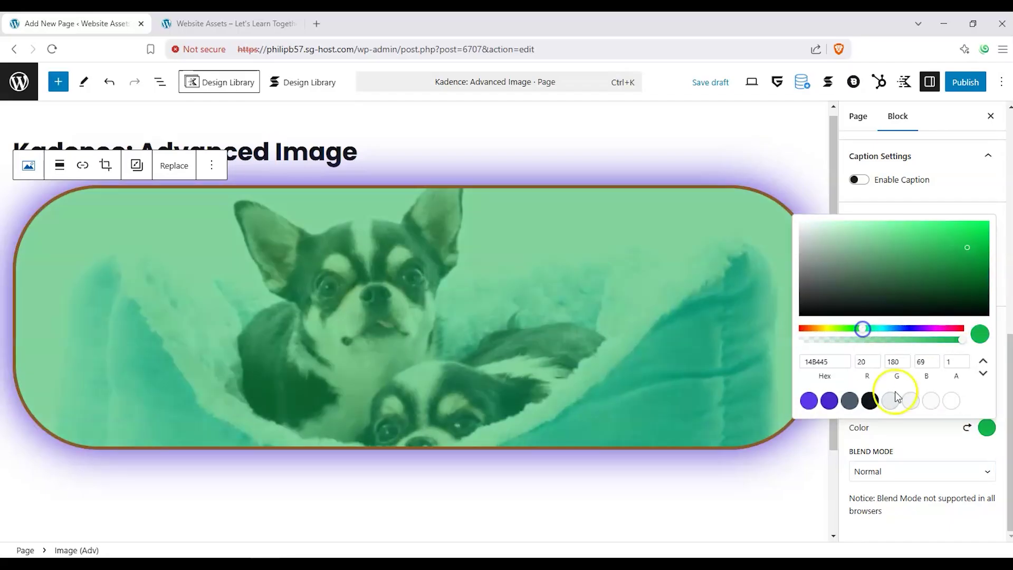
left_click(918, 446)
left_click_drag(896, 397, 872, 401)
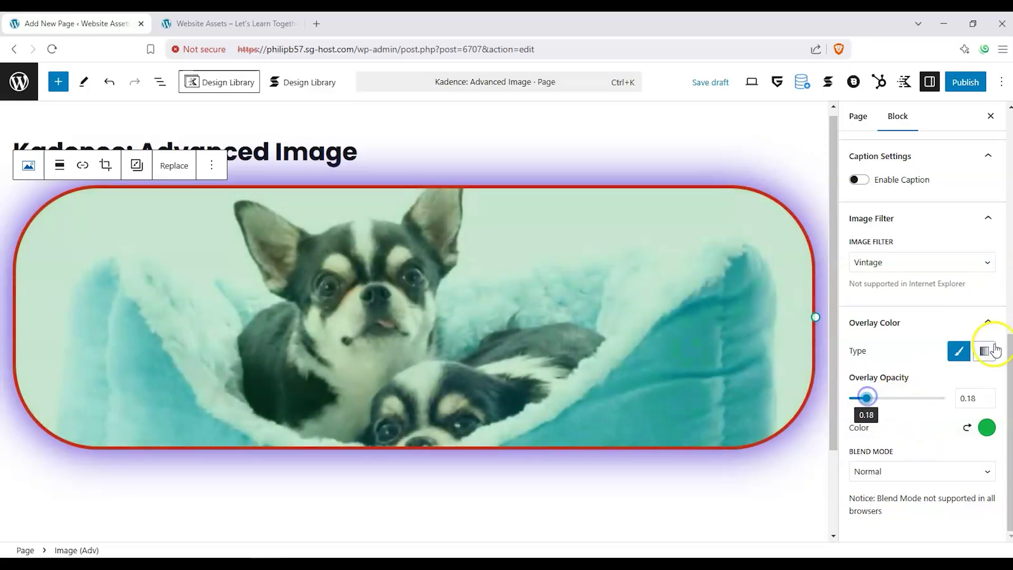
Try the Overlay and Darken blend modes on the green image overlay.
left_click(938, 472)
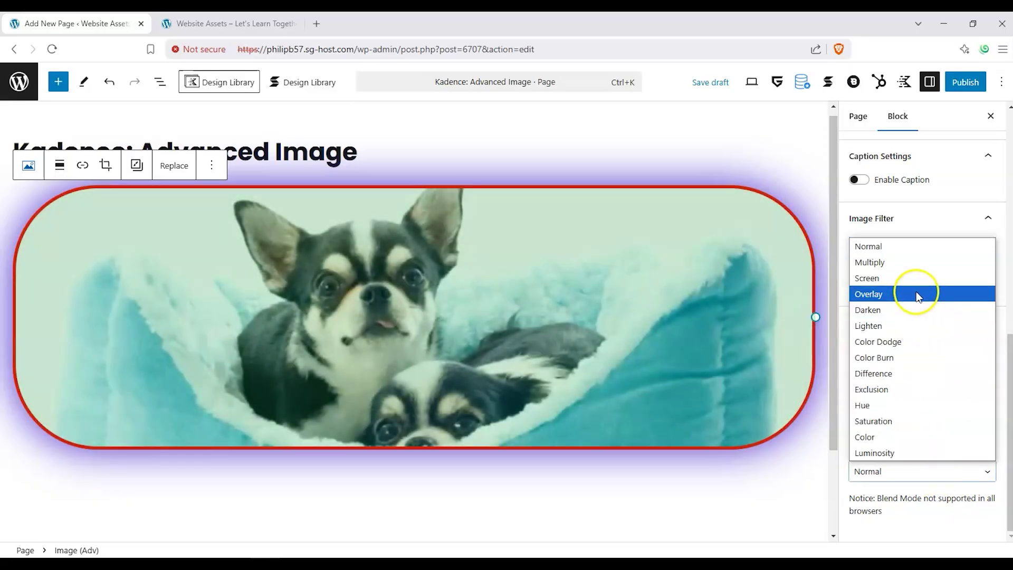
left_click(916, 293)
left_click(919, 475)
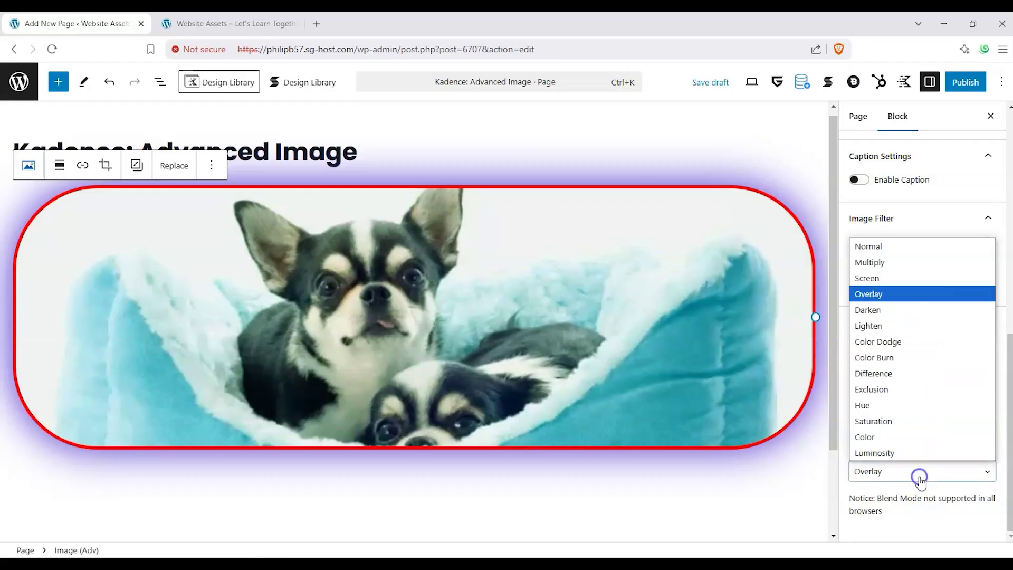
left_click(900, 310)
Try the Color, Exclusion and Difference blend modes on the green image overlay.
left_click(913, 474)
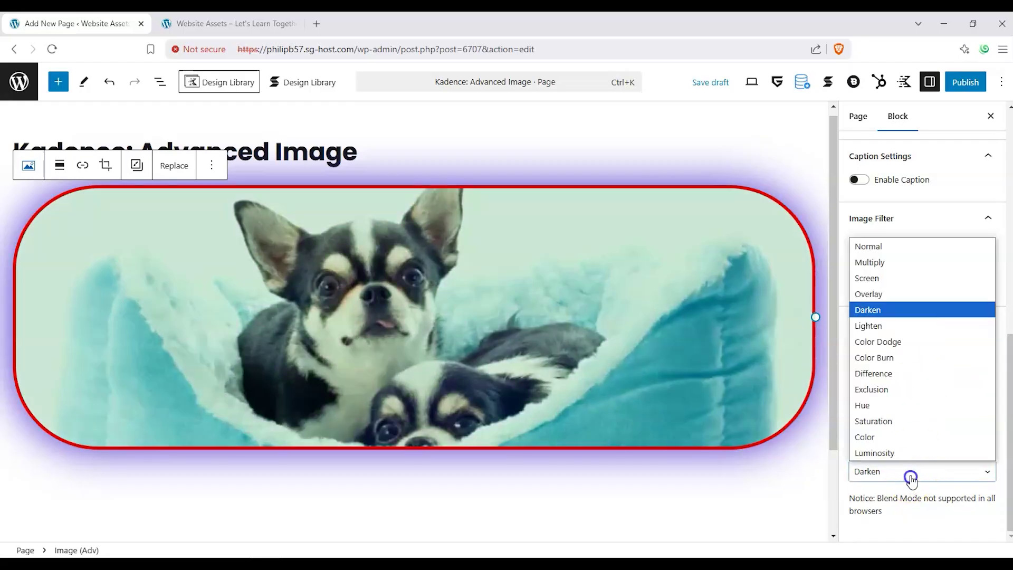
left_click(895, 437)
left_click(895, 472)
left_click(892, 390)
left_click(899, 471)
left_click(901, 373)
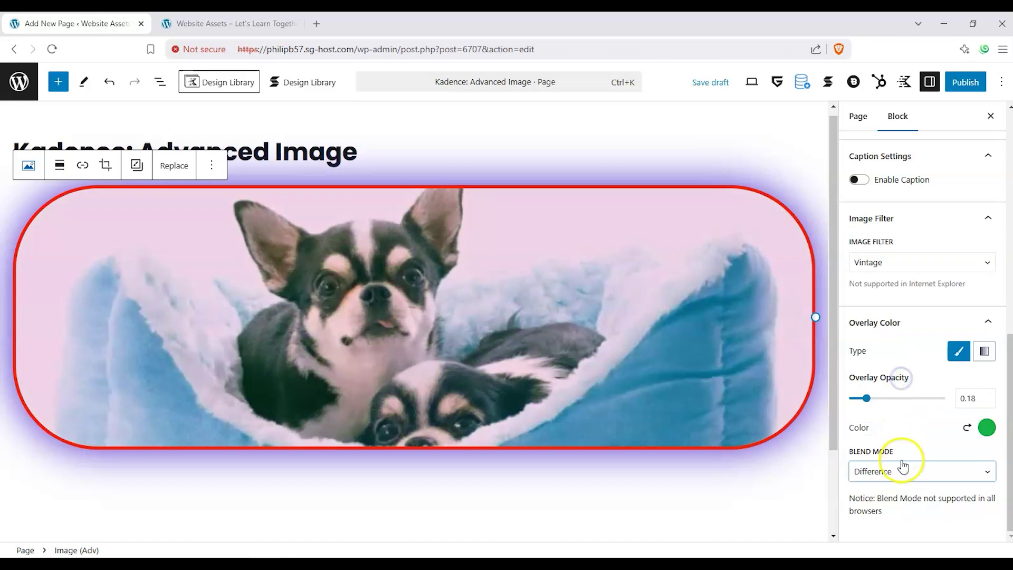
Set the overlay's blend mode to Screen after trying Color Burn and Lighten.
left_click(903, 467)
left_click(910, 359)
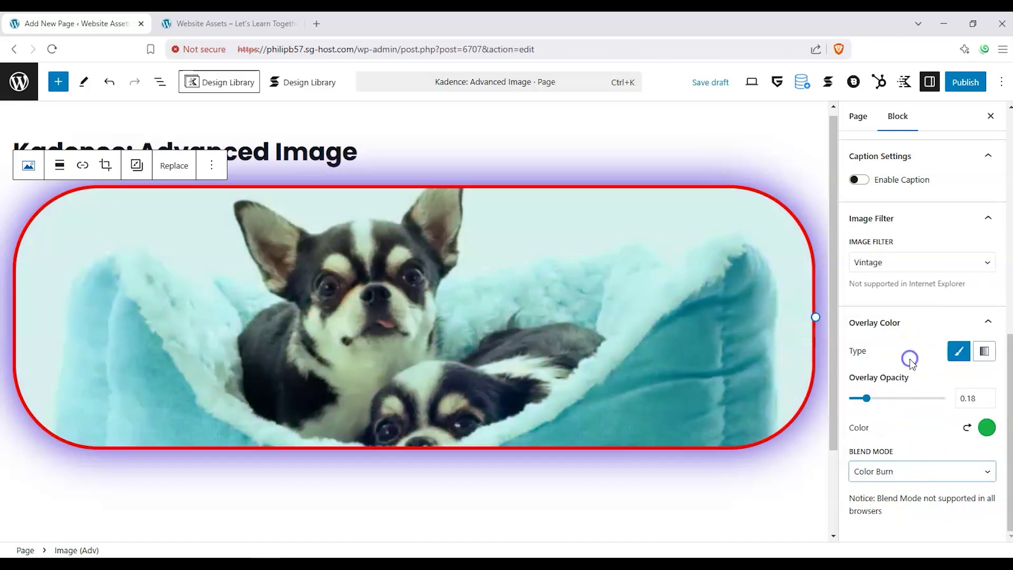
left_click(923, 470)
left_click(909, 326)
left_click(901, 473)
left_click(914, 279)
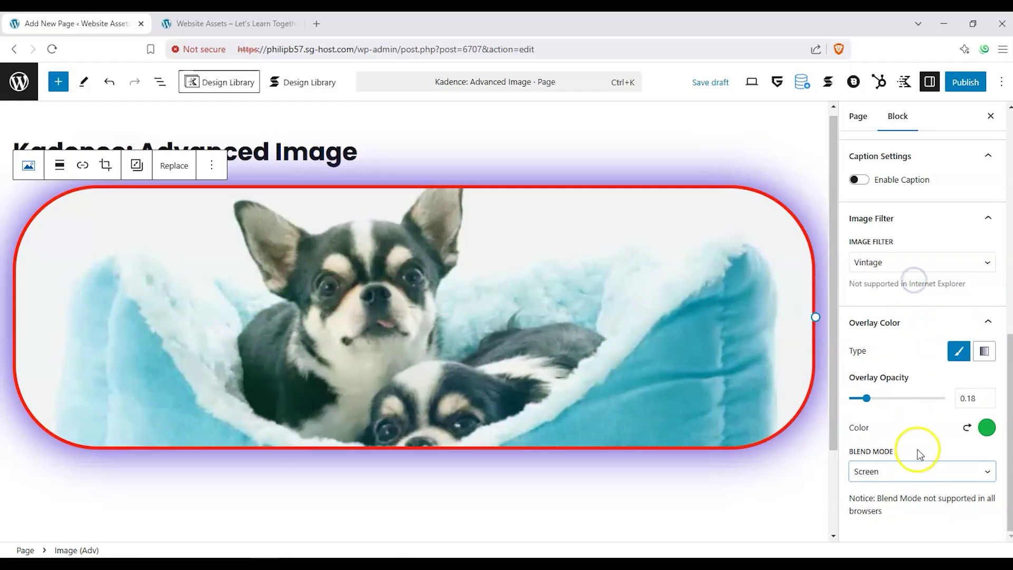
scroll(509, 323, "down", 2)
scroll(724, 311, "up", 2)
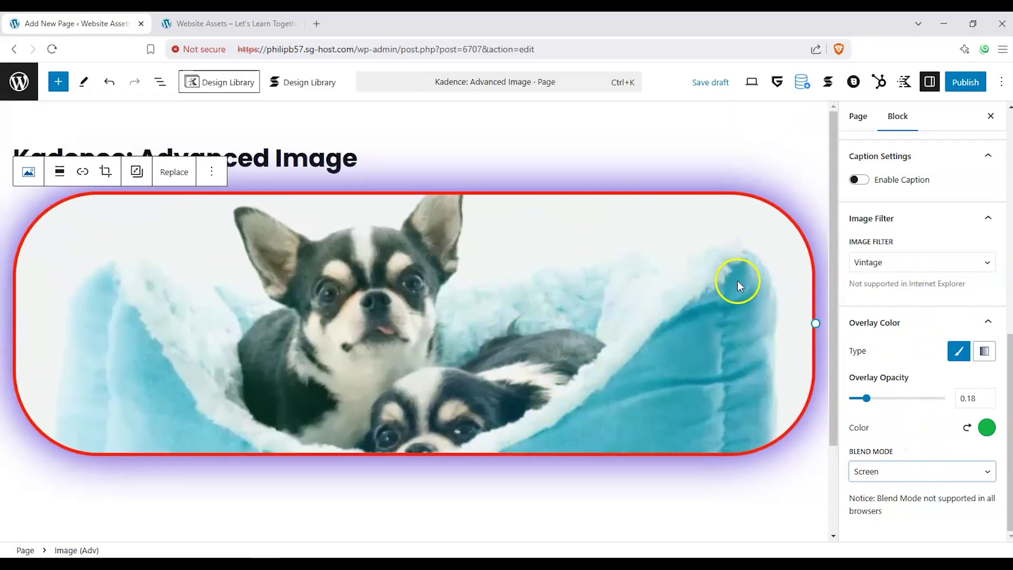
Open the image block's advanced settings and enter "dogs" as the tooltip content.
scroll(897, 375, "up", 8)
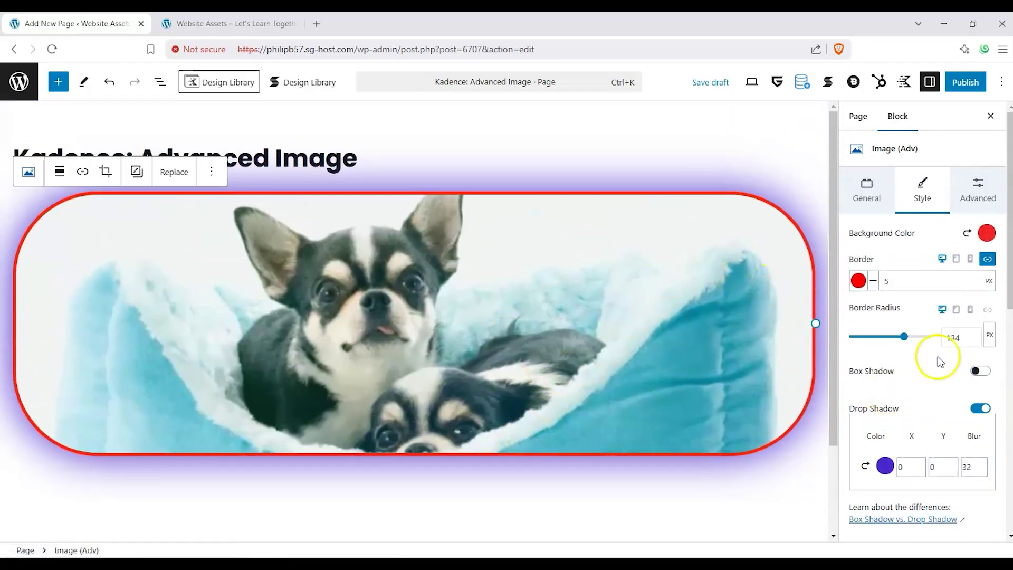
left_click(971, 191)
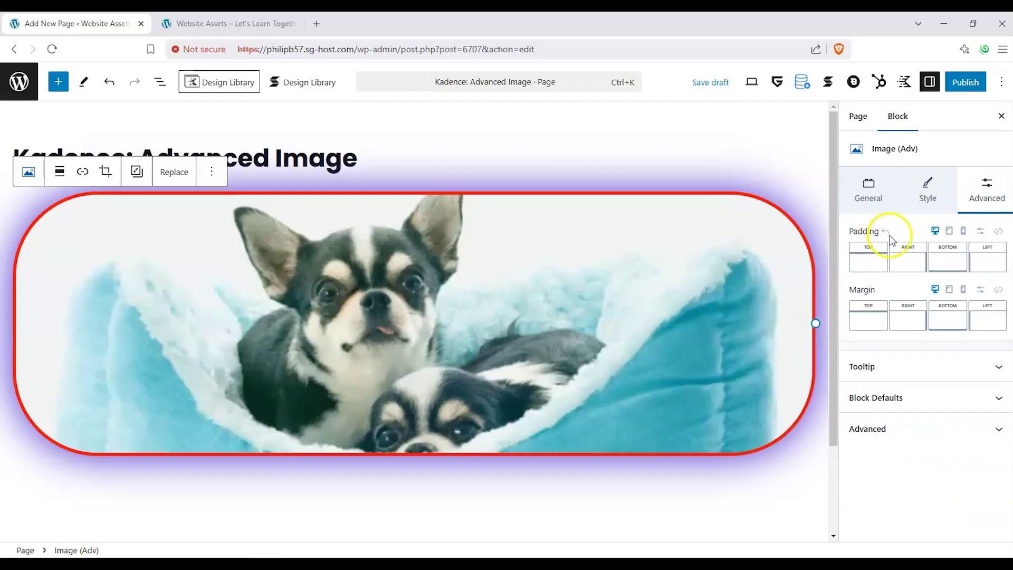
left_click(972, 366)
left_click(895, 421)
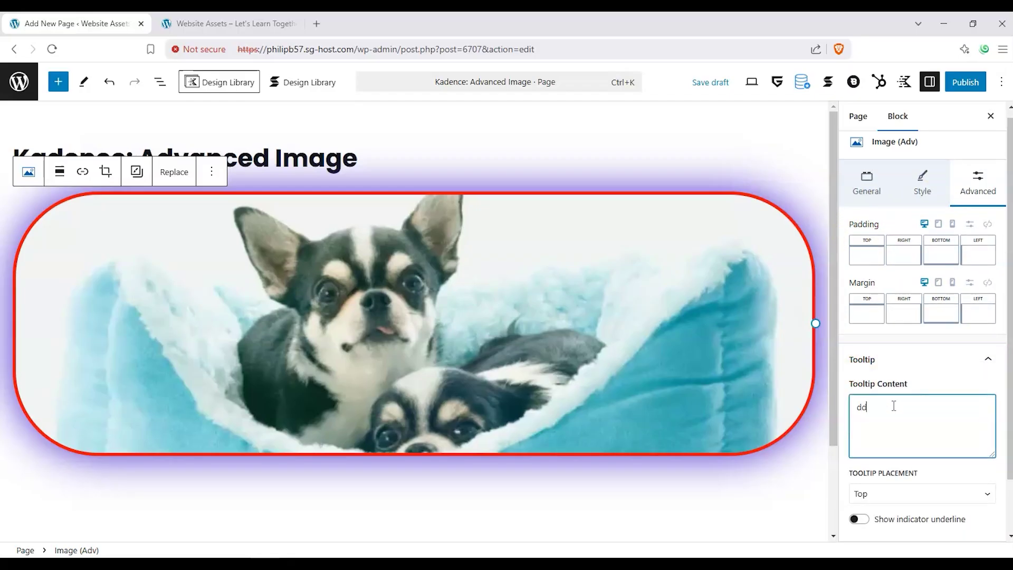
type("ddogs")
left_click(868, 410)
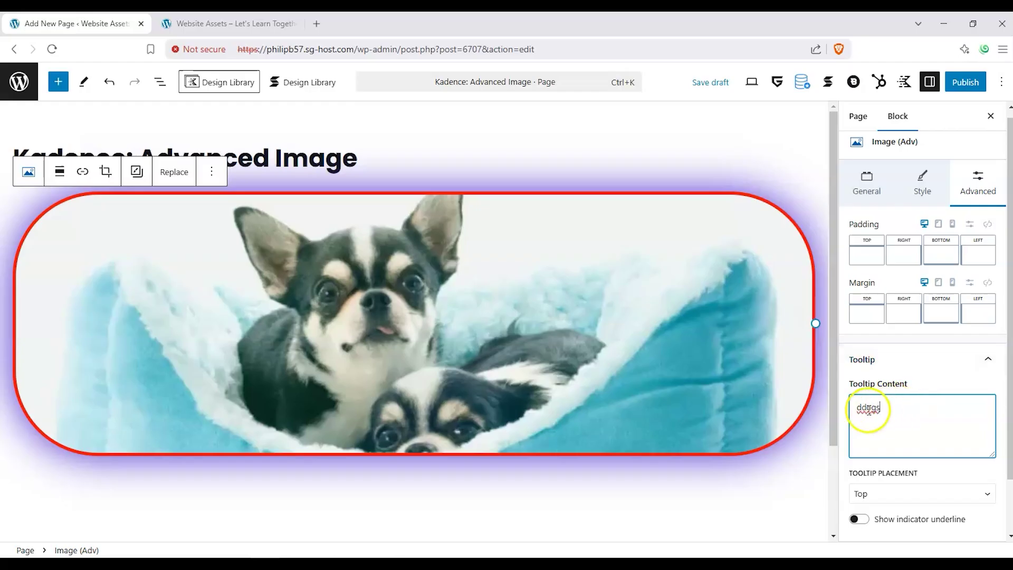
left_click(935, 363)
left_click(941, 366)
Enable the tooltip's indicator underline, set its placement to Bottom, and check the image in the editor.
left_click(858, 458)
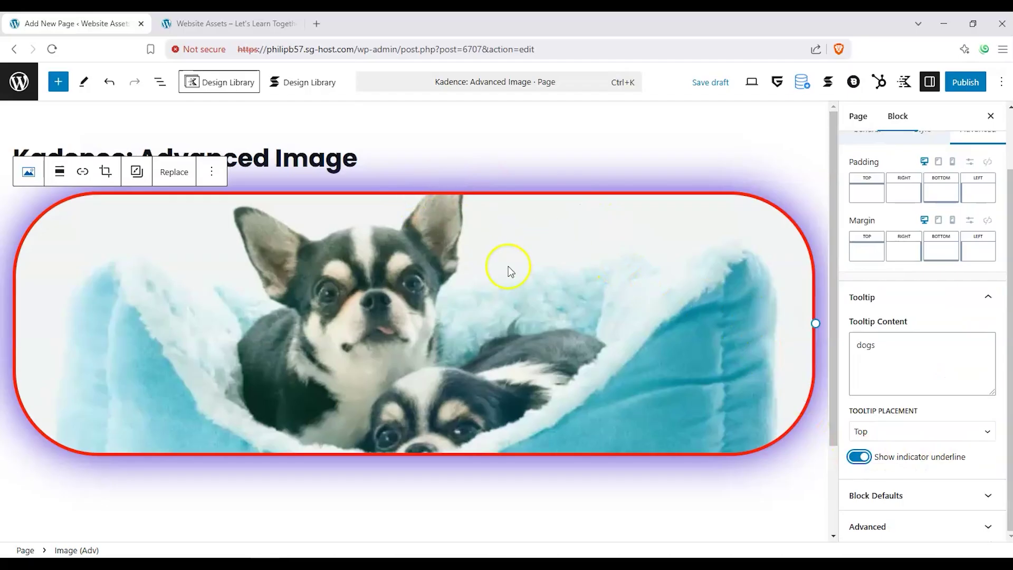
left_click(947, 433)
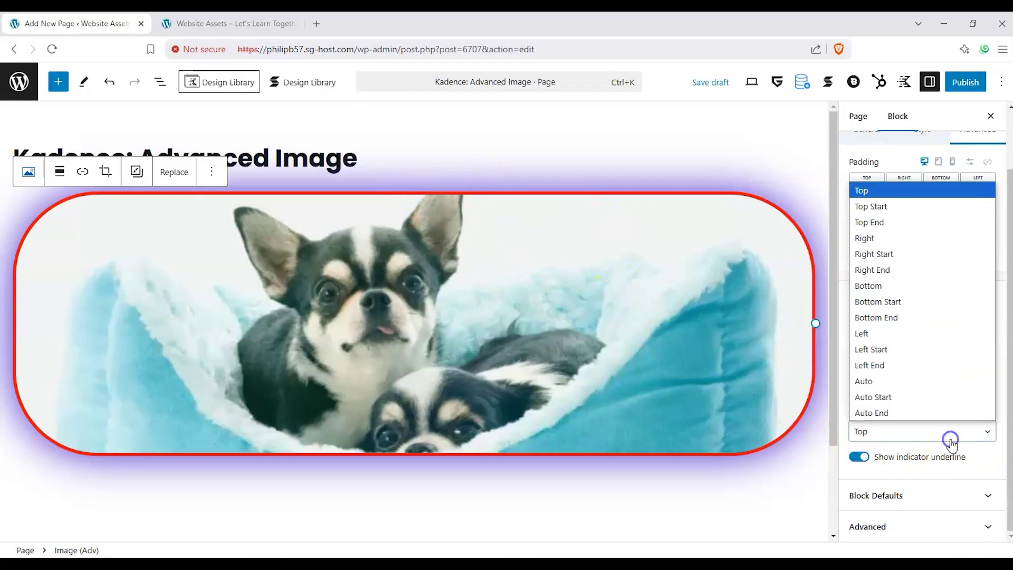
left_click(899, 286)
left_click(579, 501)
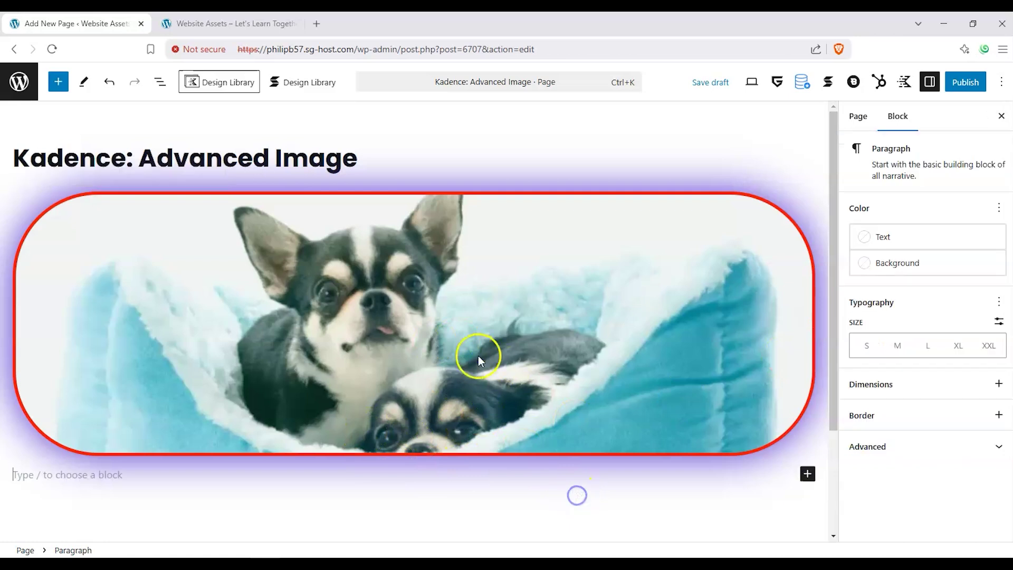
left_click(478, 354)
scroll(486, 507, "down", 2)
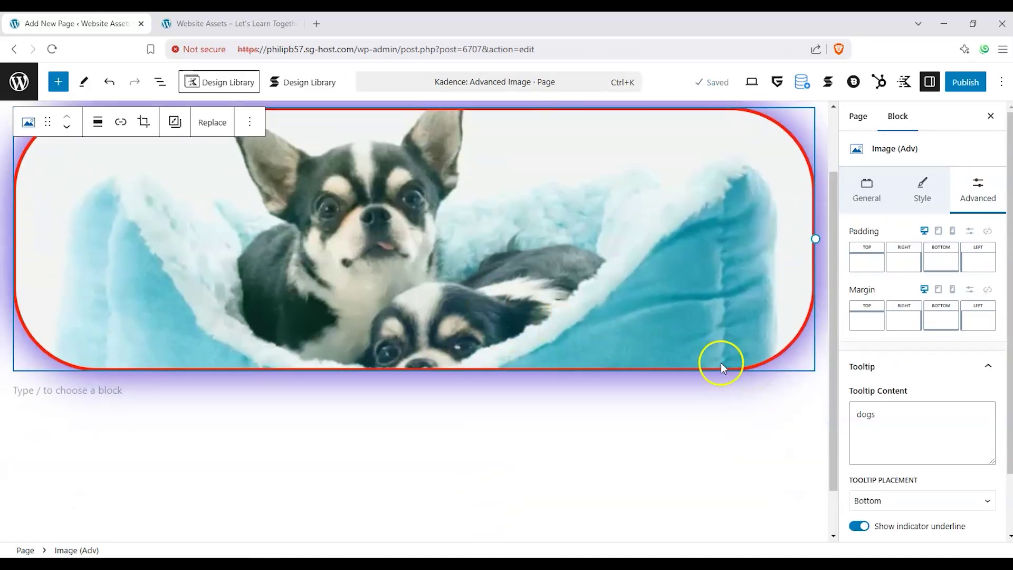
Examine the image block's default-saving option and its HTML anchor, CSS class, lazy load and z-index settings.
scroll(916, 306, "down", 2)
left_click(917, 490)
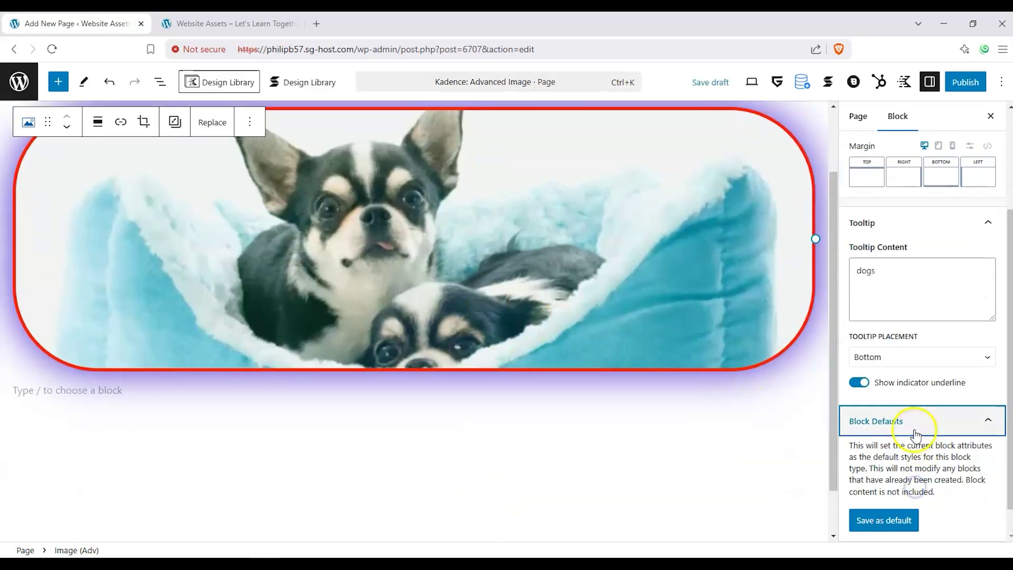
left_click(919, 422)
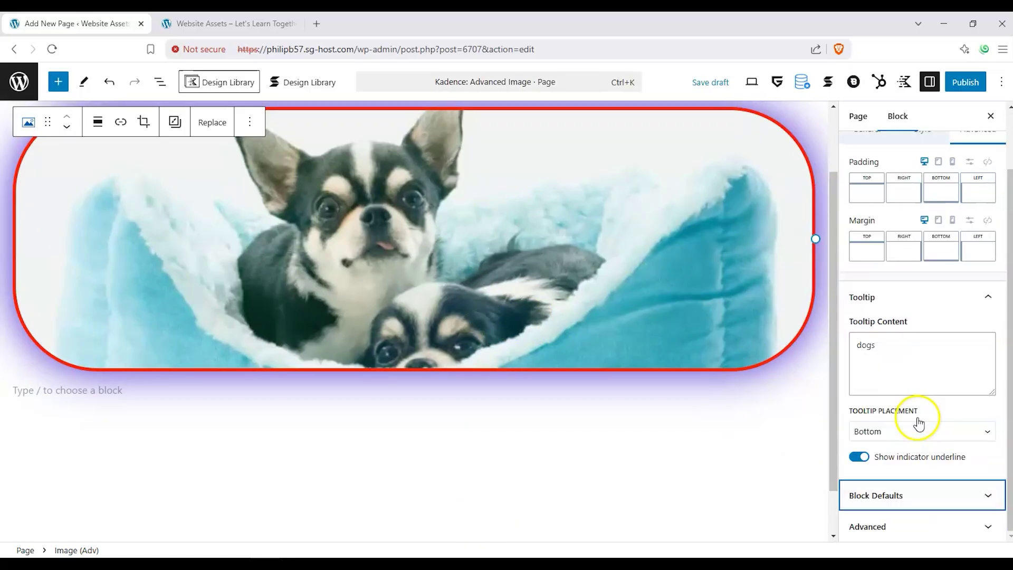
left_click(977, 526)
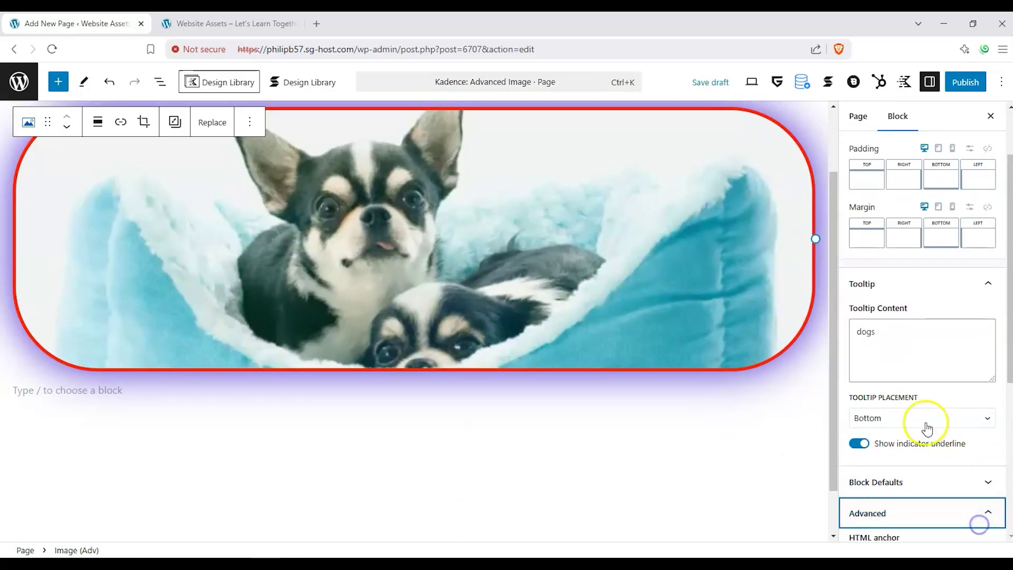
scroll(942, 401, "down", 3)
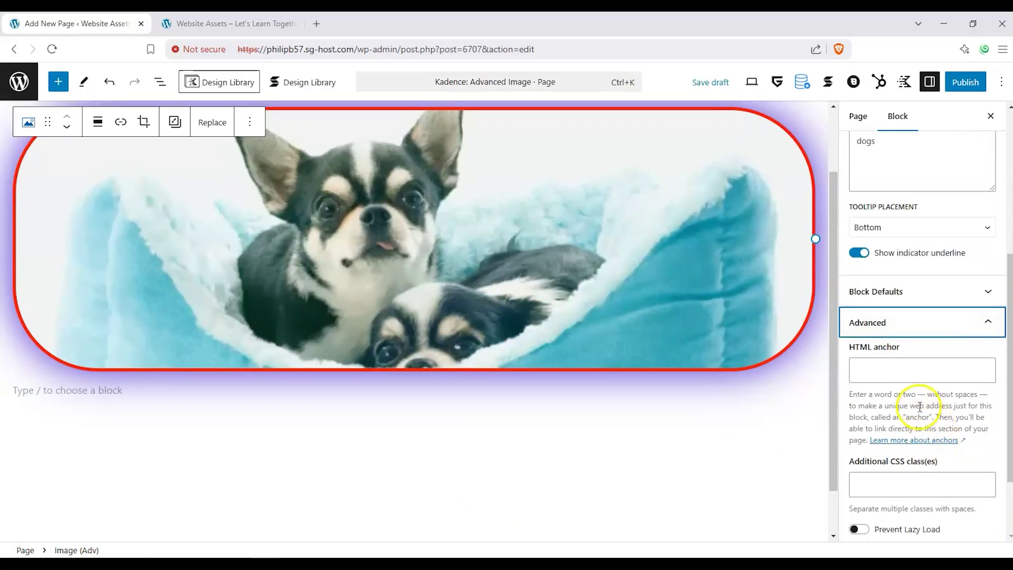
scroll(920, 407, "down", 2)
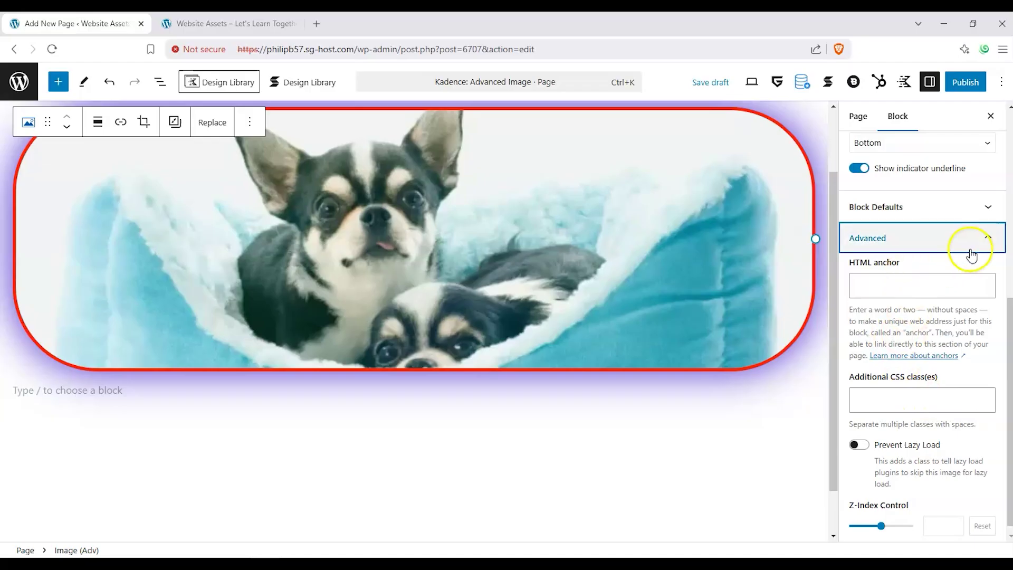
scroll(959, 352, "down", 1)
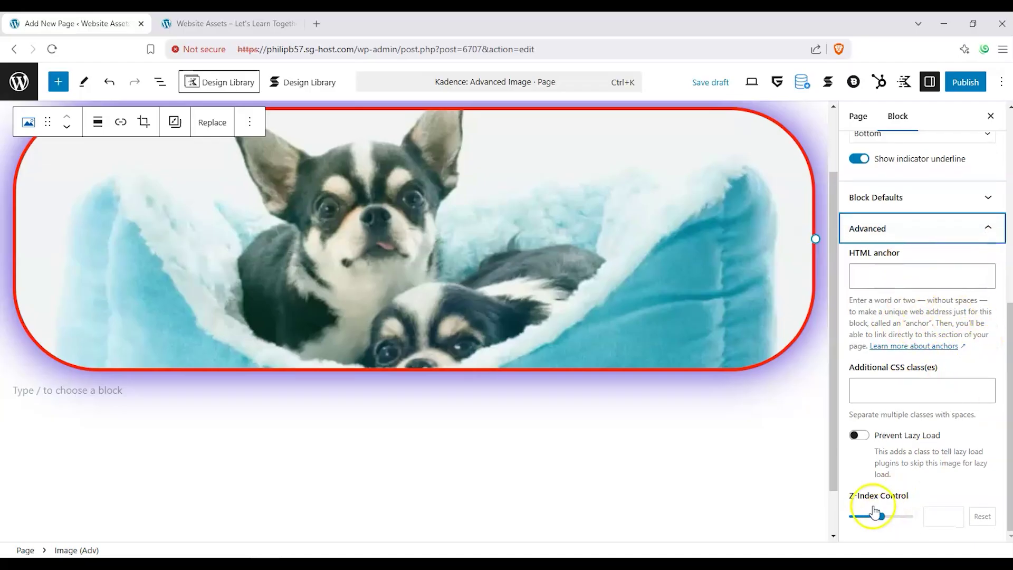
Set the image block's z-index to 1254 in its advanced settings.
scroll(746, 385, "up", 2)
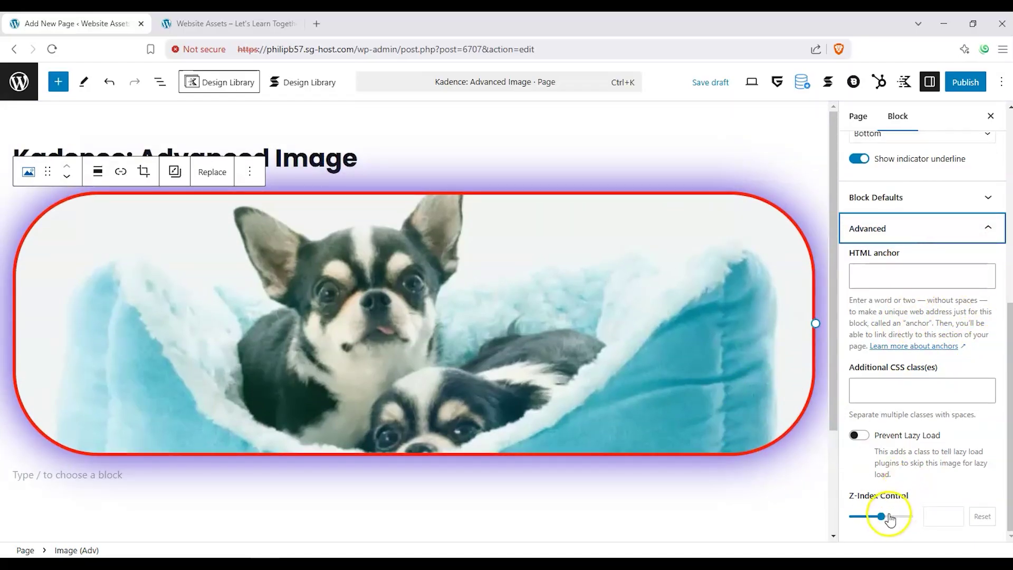
left_click_drag(890, 519, 898, 521)
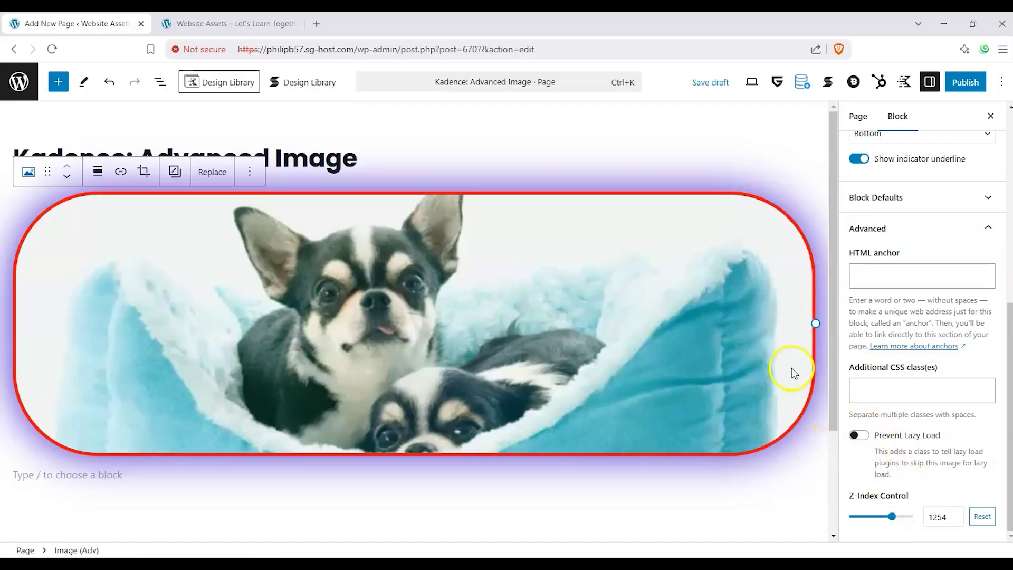
scroll(925, 216, "up", 7)
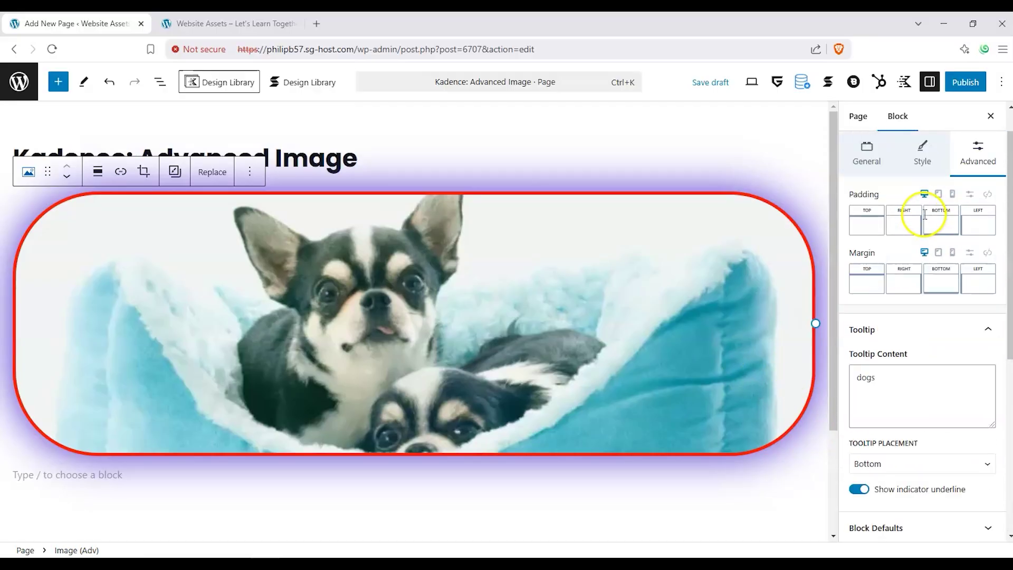
Deselect the image block, publish the "Kadence: Advanced Image" page and open its live version.
left_click(796, 171)
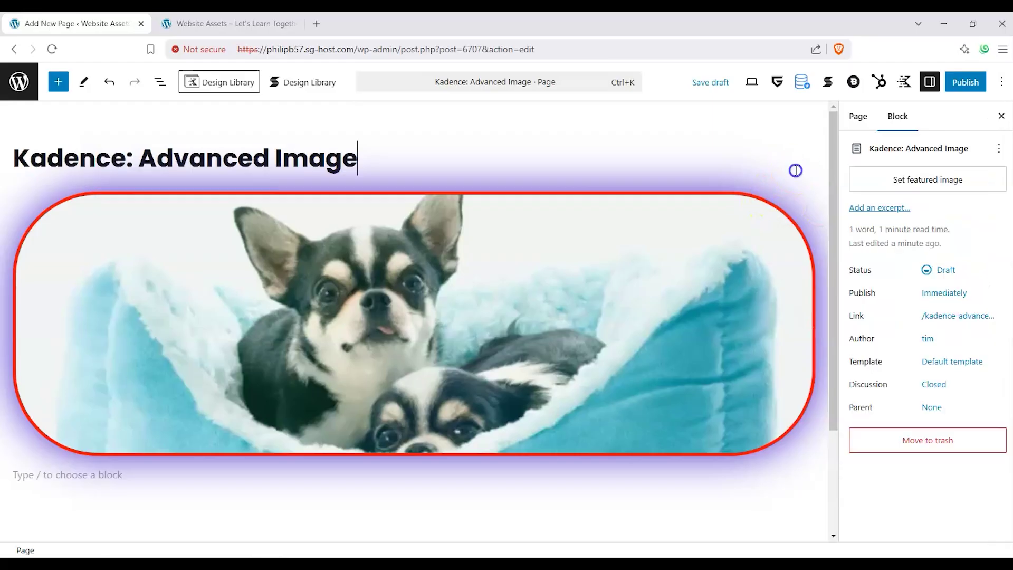
left_click(965, 83)
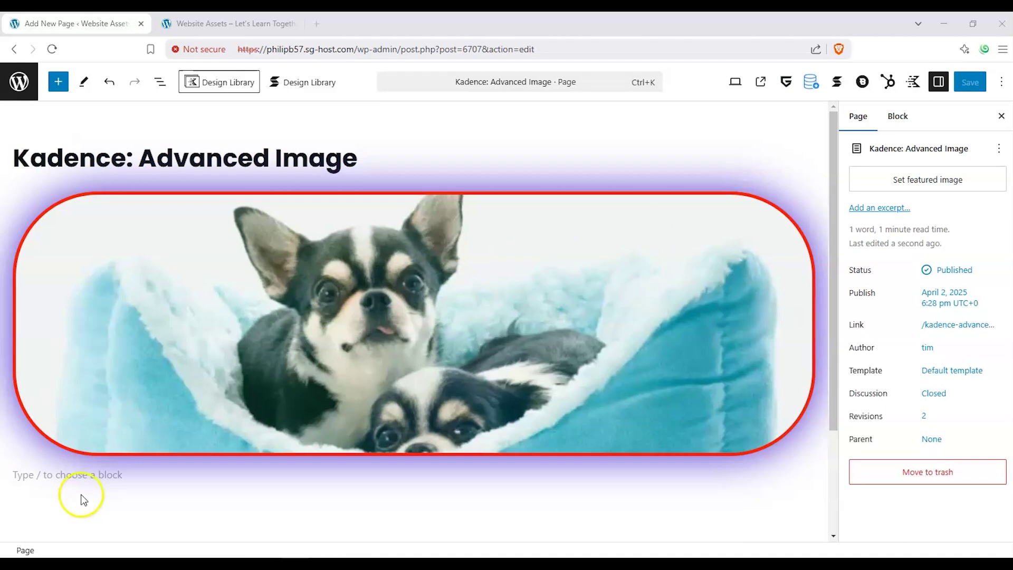
left_click(761, 83)
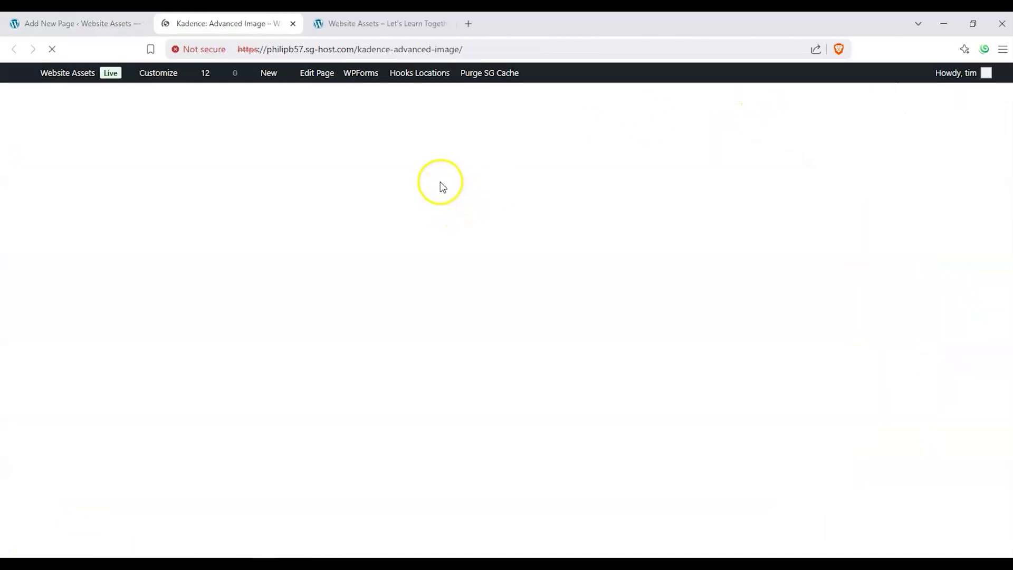
Examine the dog image's border, rounded corners, shadow and overlay on the published page.
scroll(105, 180, "down", 3)
scroll(104, 181, "up", 2)
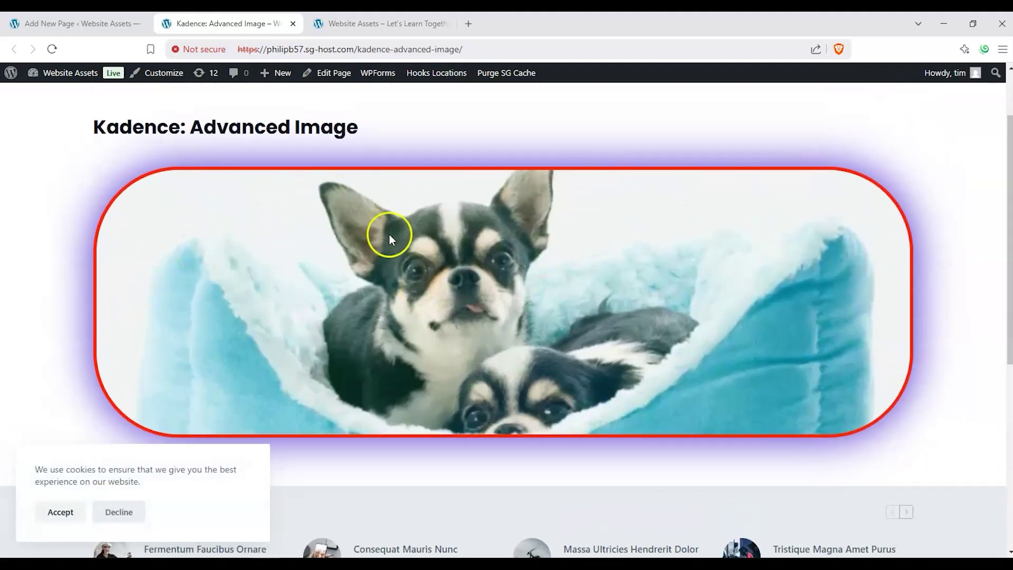
scroll(549, 250, "down", 1)
scroll(679, 273, "up", 2)
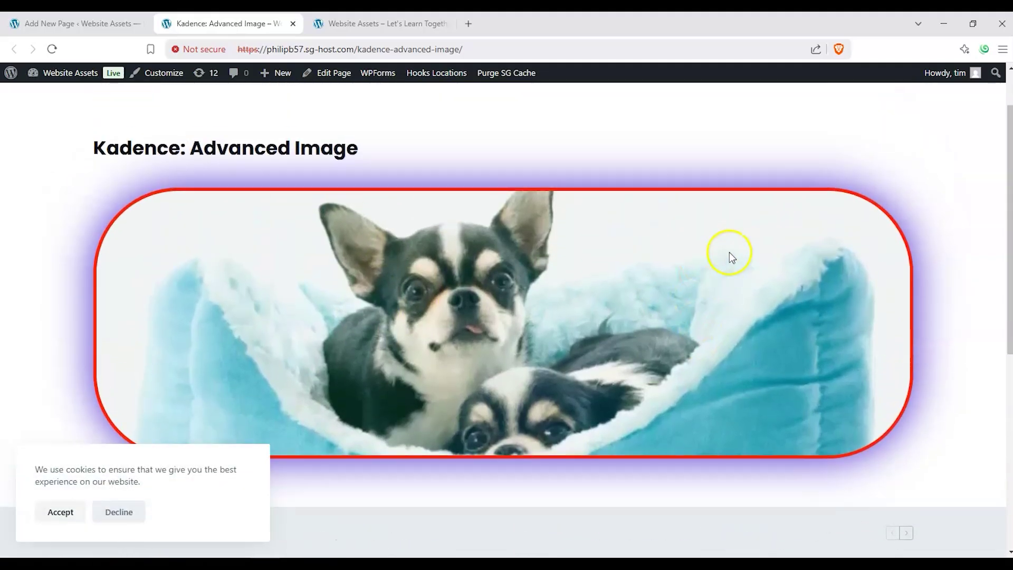
scroll(627, 228, "up", 2)
scroll(574, 234, "down", 3)
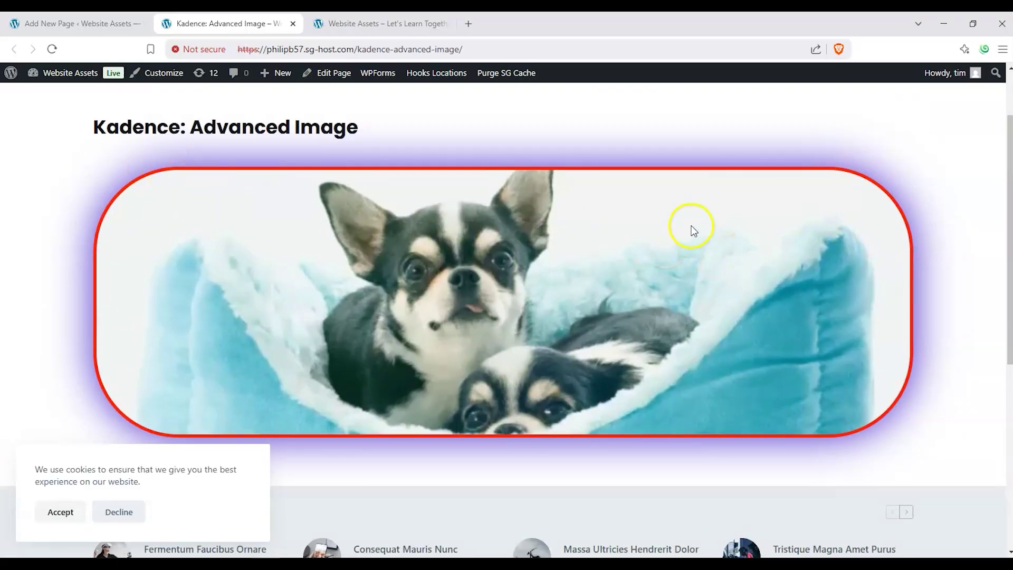
scroll(464, 274, "down", 3)
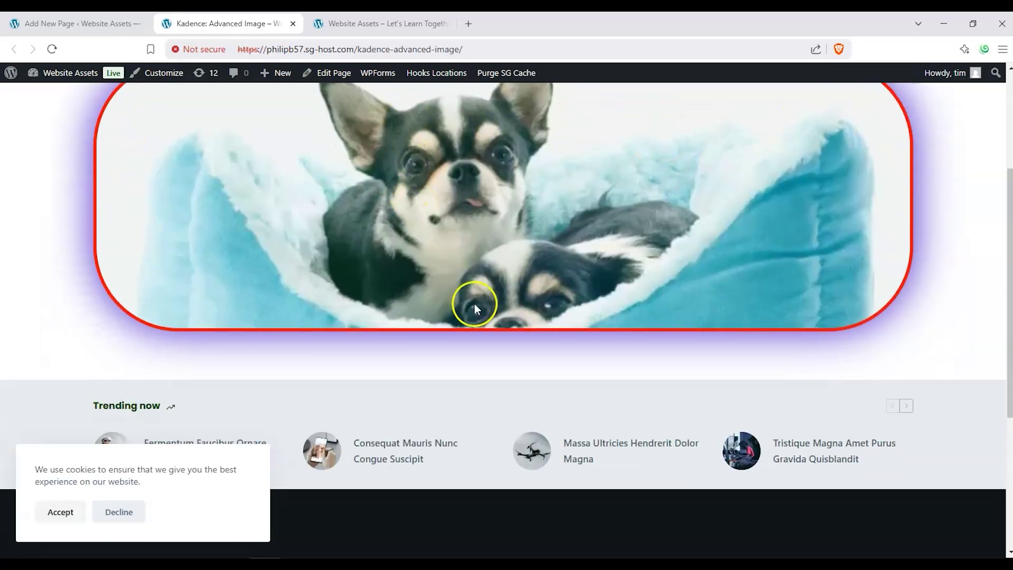
scroll(450, 308, "up", 2)
scroll(454, 380, "down", 3)
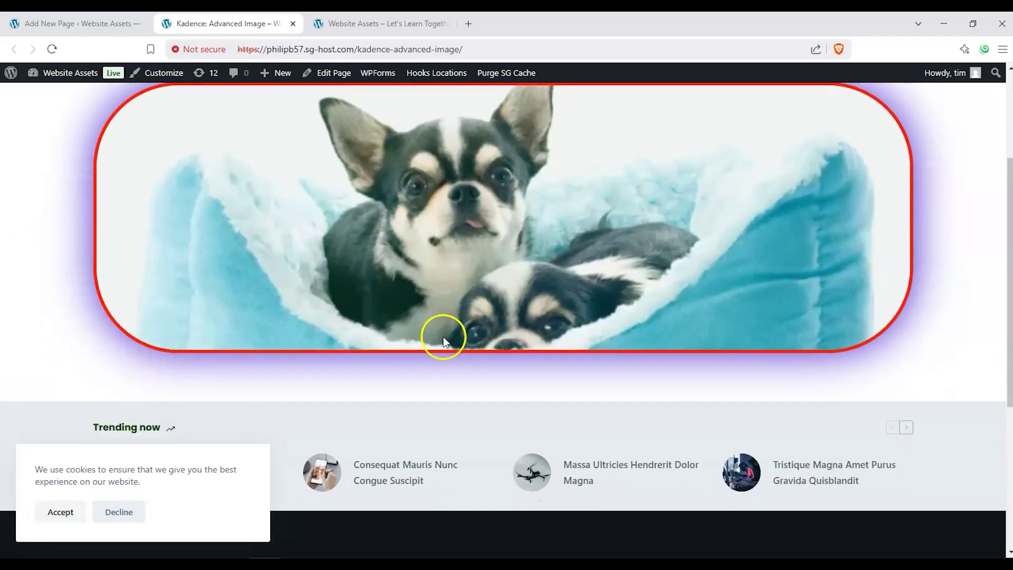
scroll(441, 334, "up", 3)
scroll(245, 279, "down", 3)
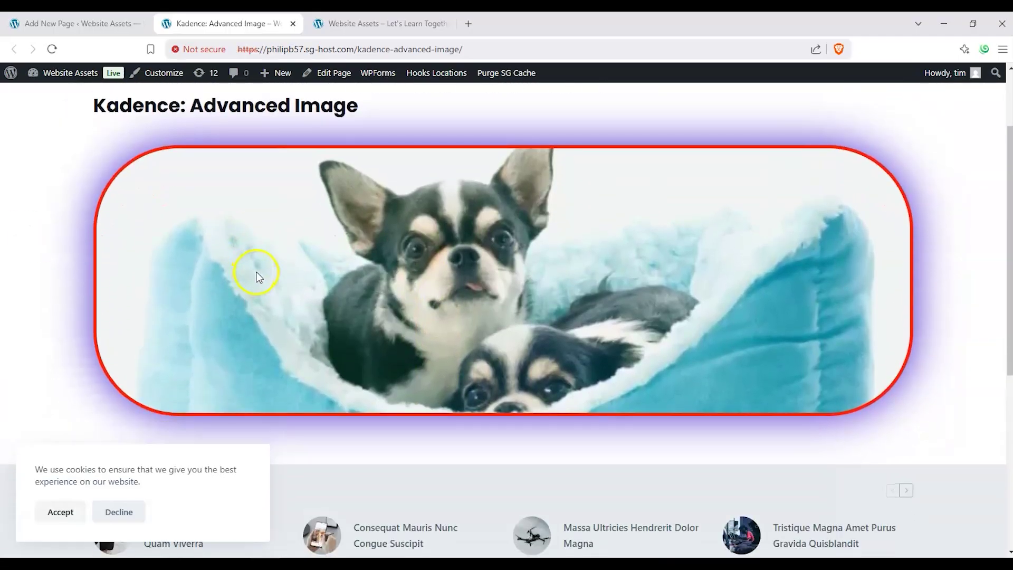
scroll(258, 271, "up", 1)
scroll(261, 273, "up", 1)
scroll(265, 279, "down", 1)
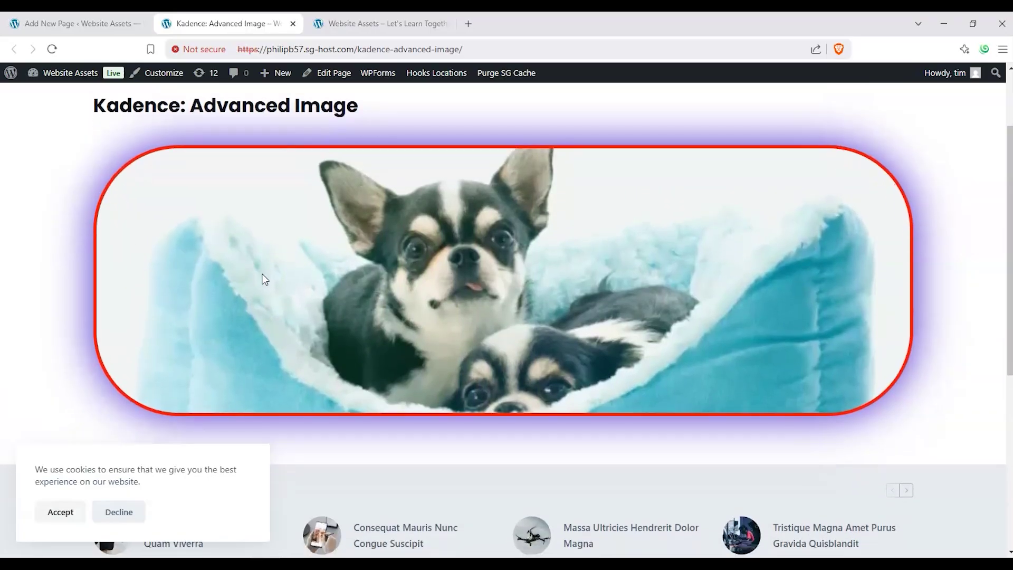
scroll(263, 274, "up", 1)
scroll(262, 274, "down", 2)
scroll(263, 274, "up", 1)
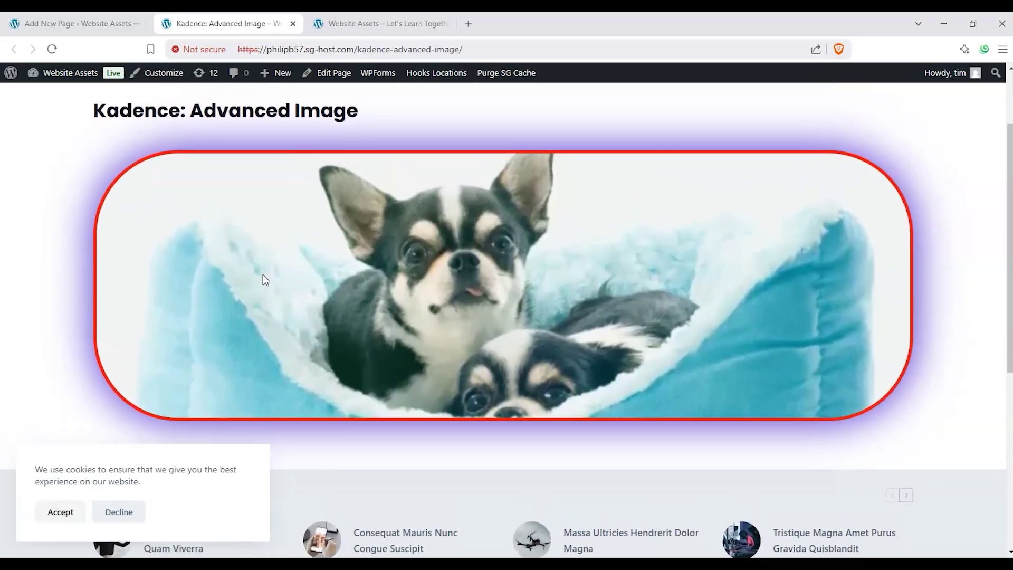
scroll(263, 277, "up", 1)
scroll(261, 277, "down", 1)
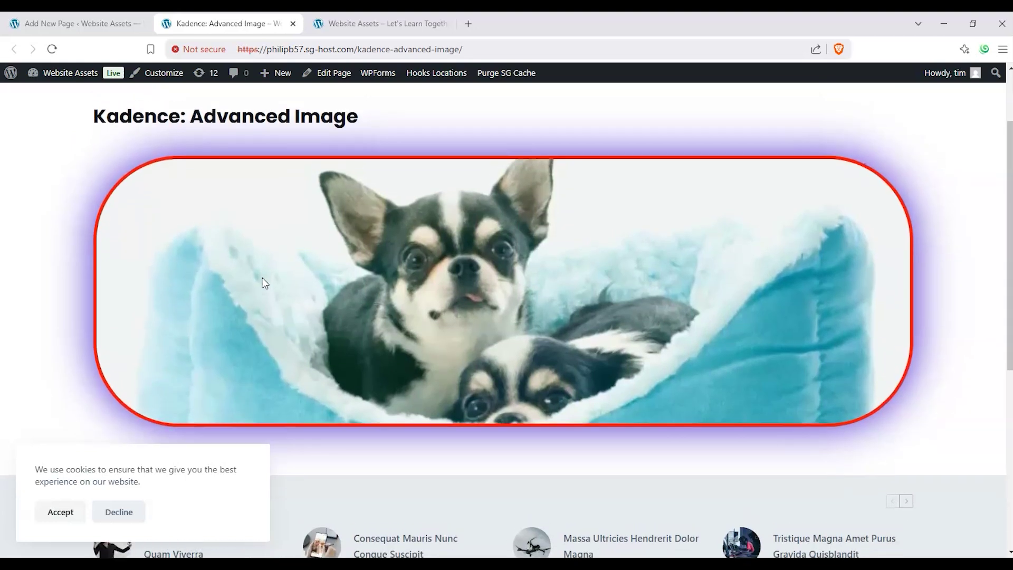
scroll(264, 284, "up", 1)
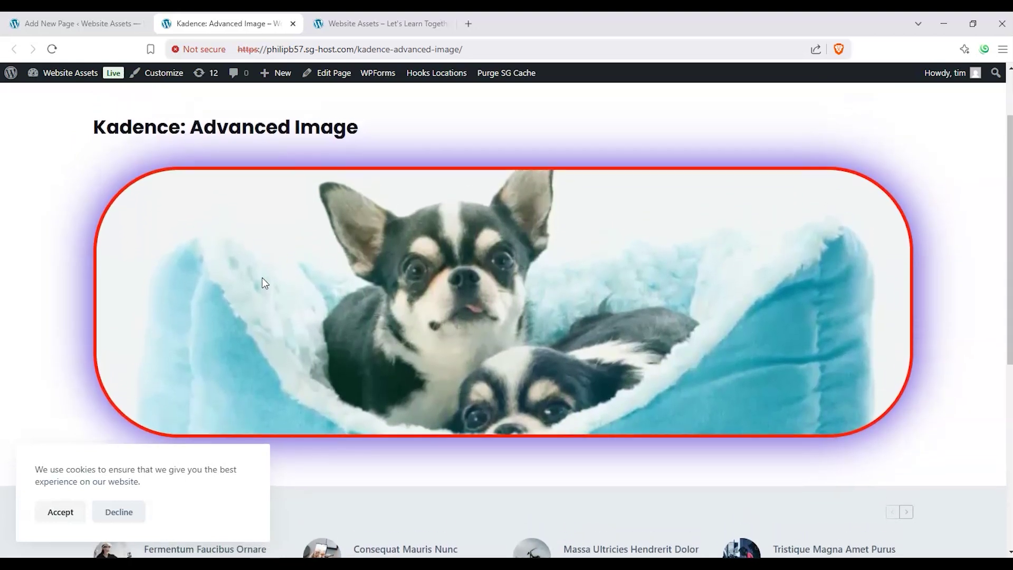